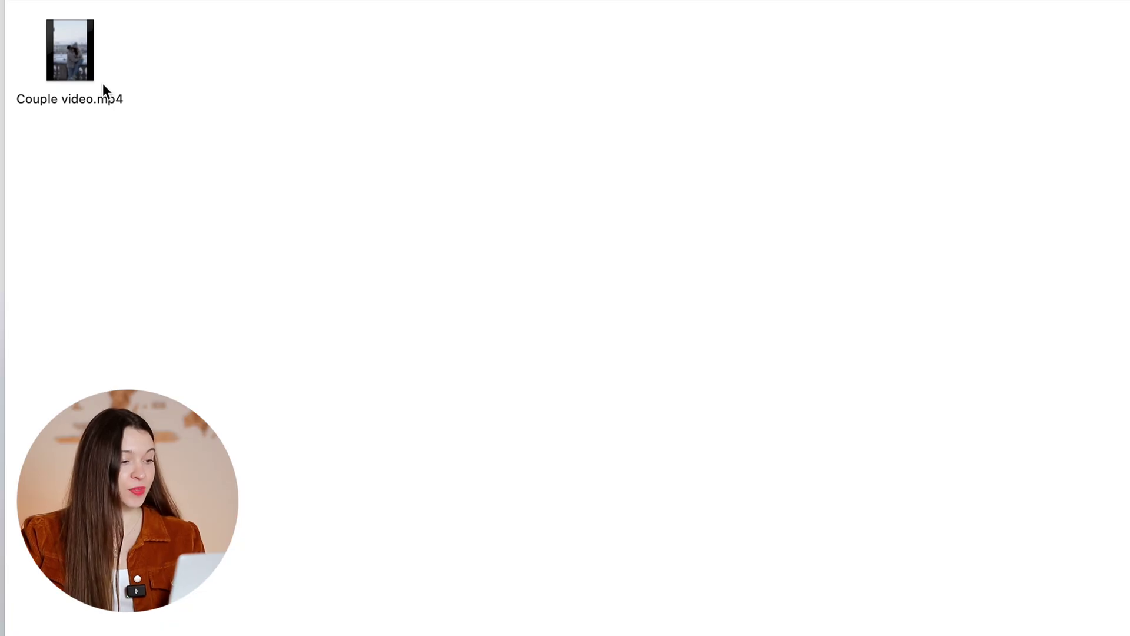
- Open Couple video.mp4 with Adobe Photoshop 2024 via Finder's Open With > Other… dialog
{"action": "mouse_move", "coordinate": [104, 83]}
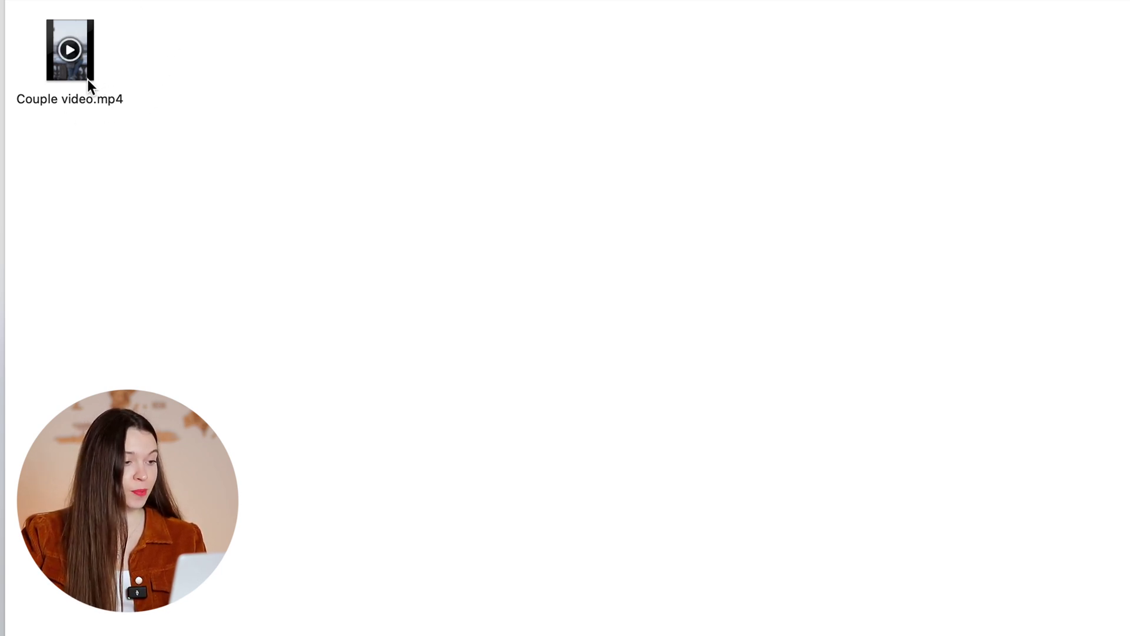
{"action": "right_click", "coordinate": [87, 78]}
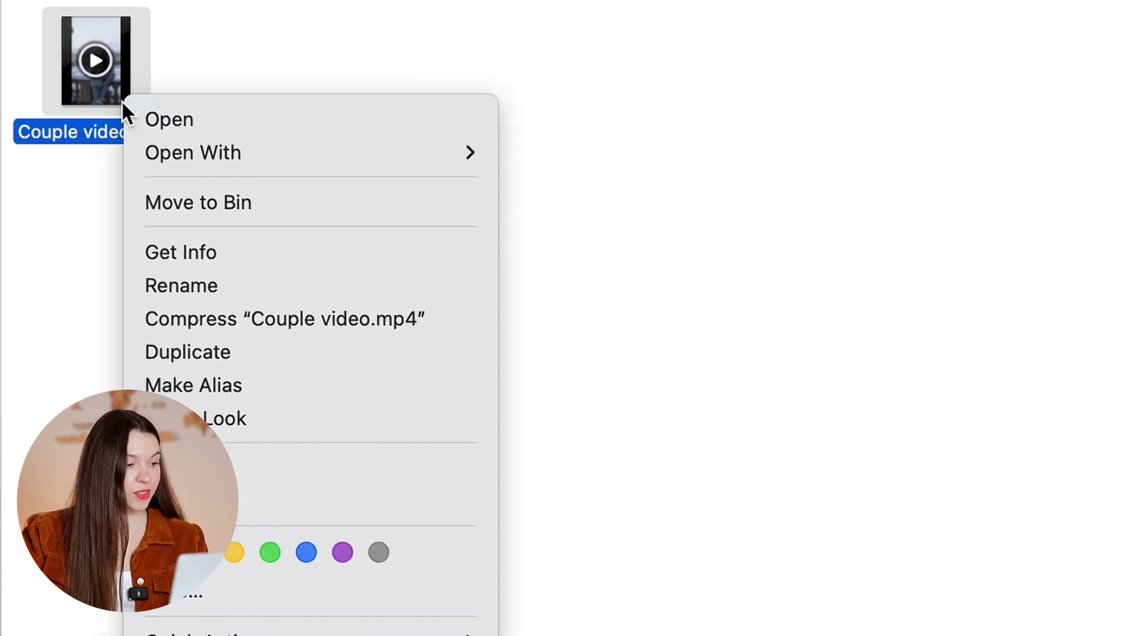
{"action": "mouse_move", "coordinate": [153, 154]}
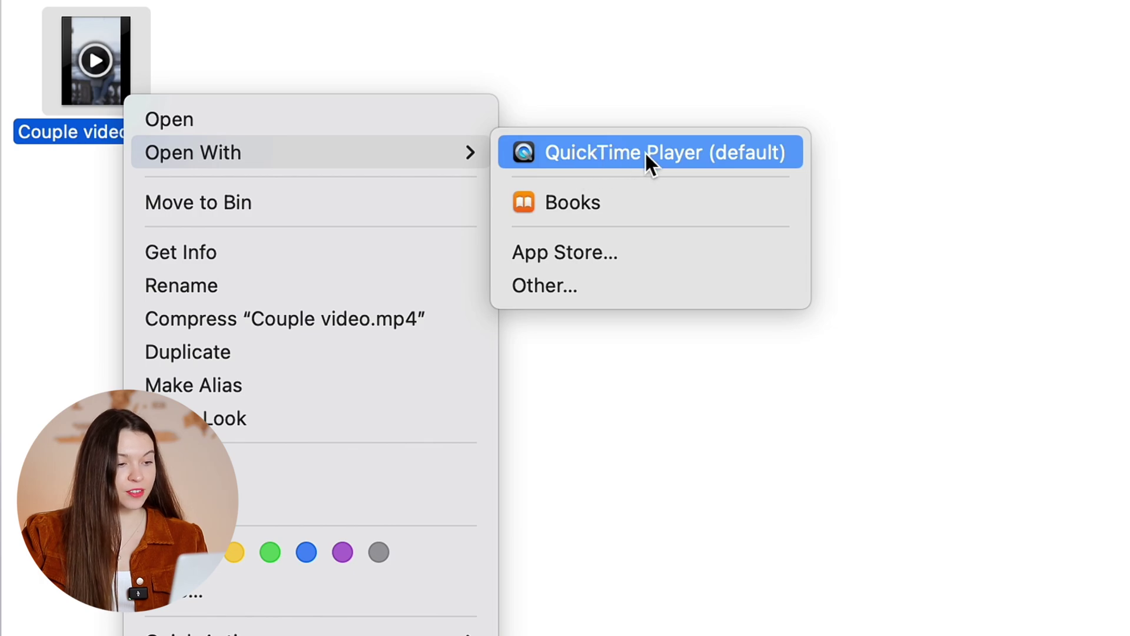
{"action": "left_click", "coordinate": [615, 288]}
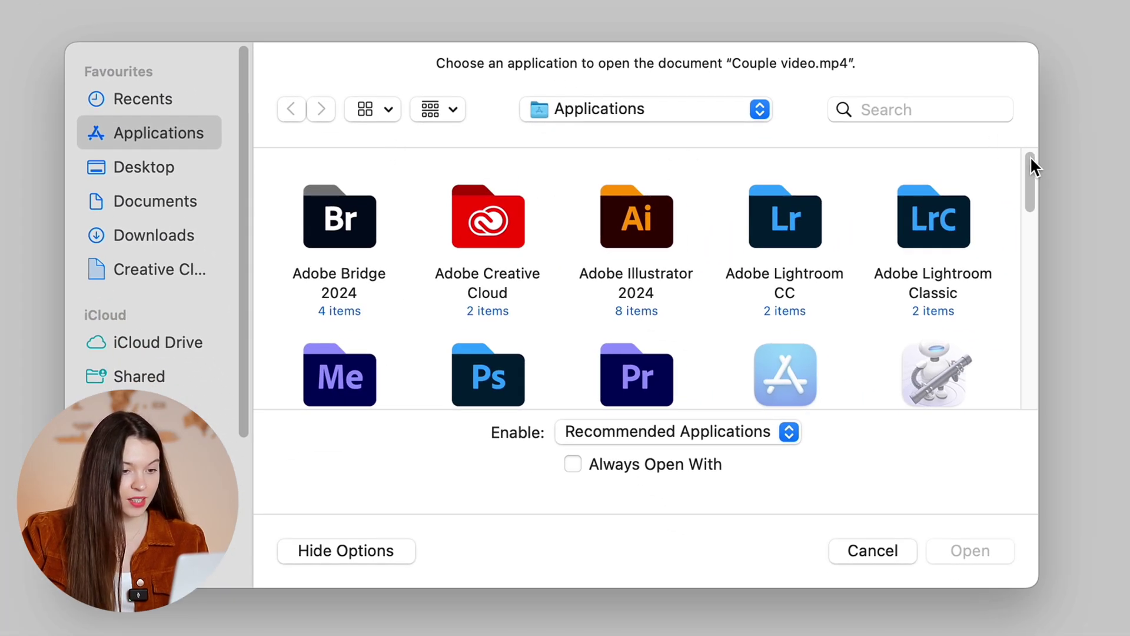
{"action": "left_click_drag", "start_coordinate": [1031, 163], "coordinate": [1030, 172]}
{"action": "double_click", "coordinate": [475, 315]}
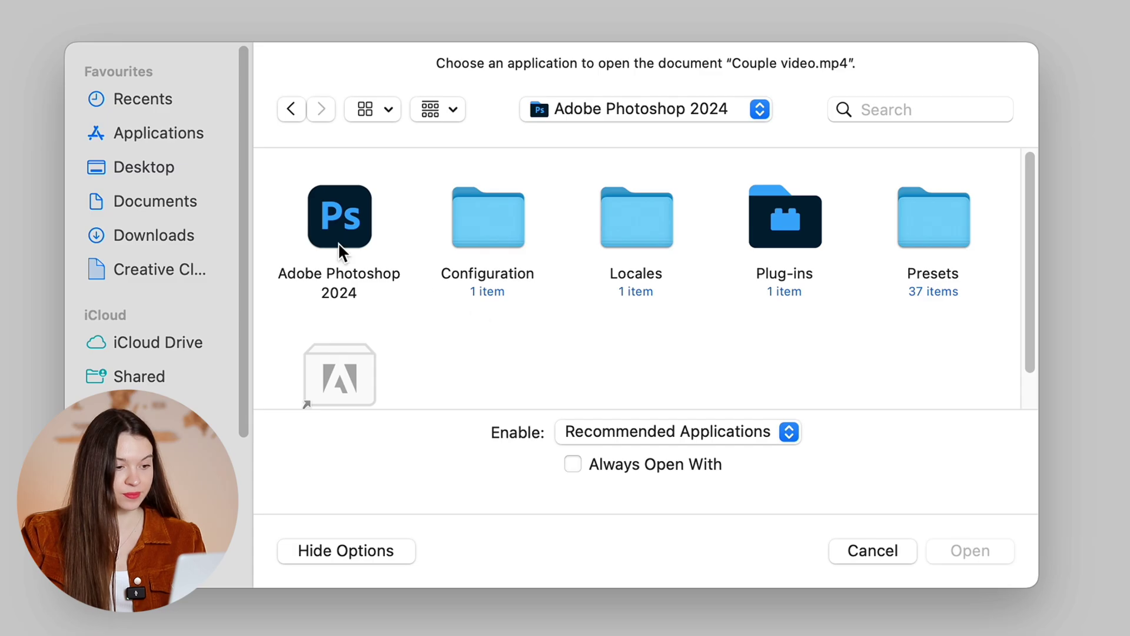
{"action": "left_click", "coordinate": [322, 236]}
{"action": "double_click", "coordinate": [321, 229]}
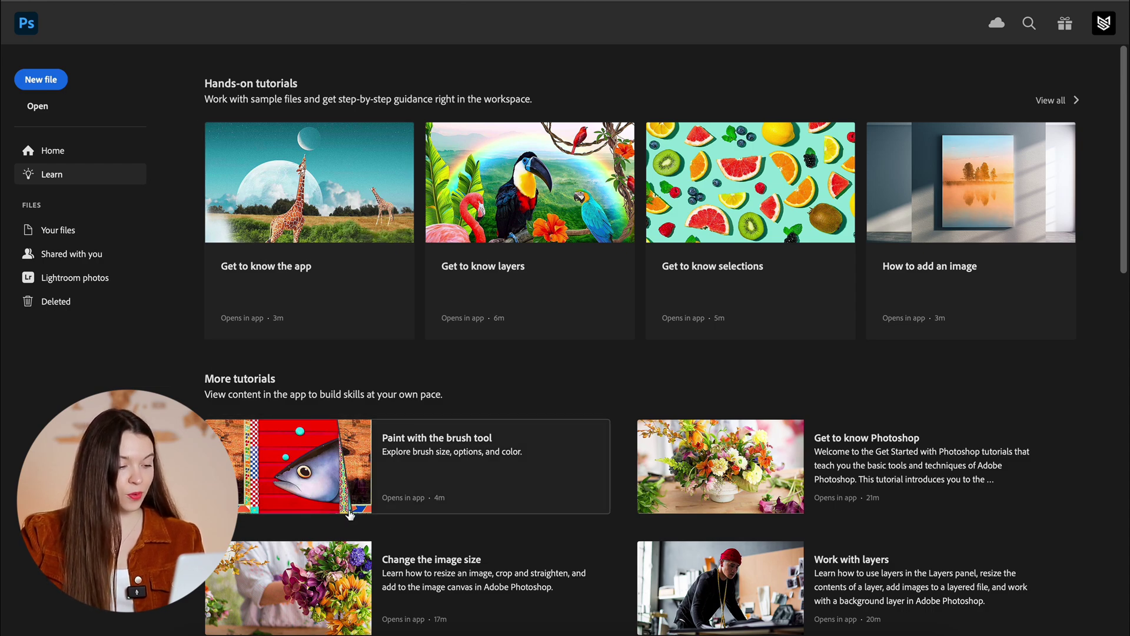
- Drag Couple video.mp4 from the desktop onto Photoshop's home screen to open it
{"action": "left_click_drag", "start_coordinate": [350, 515], "coordinate": [592, 90]}
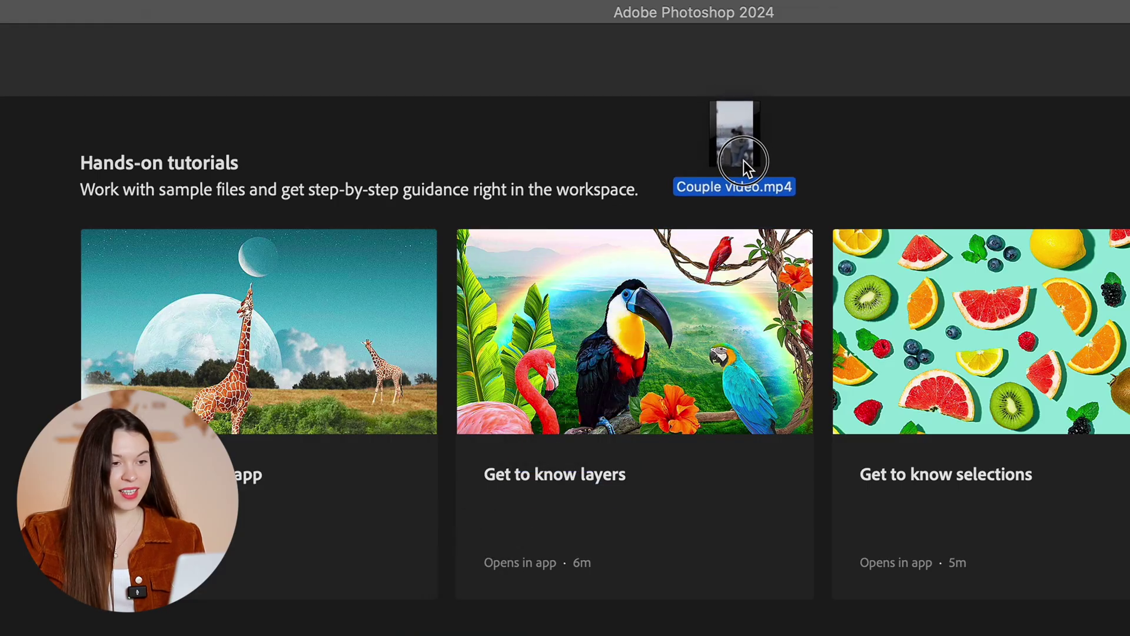
{"action": "left_click_drag", "start_coordinate": [747, 161], "coordinate": [747, 160]}
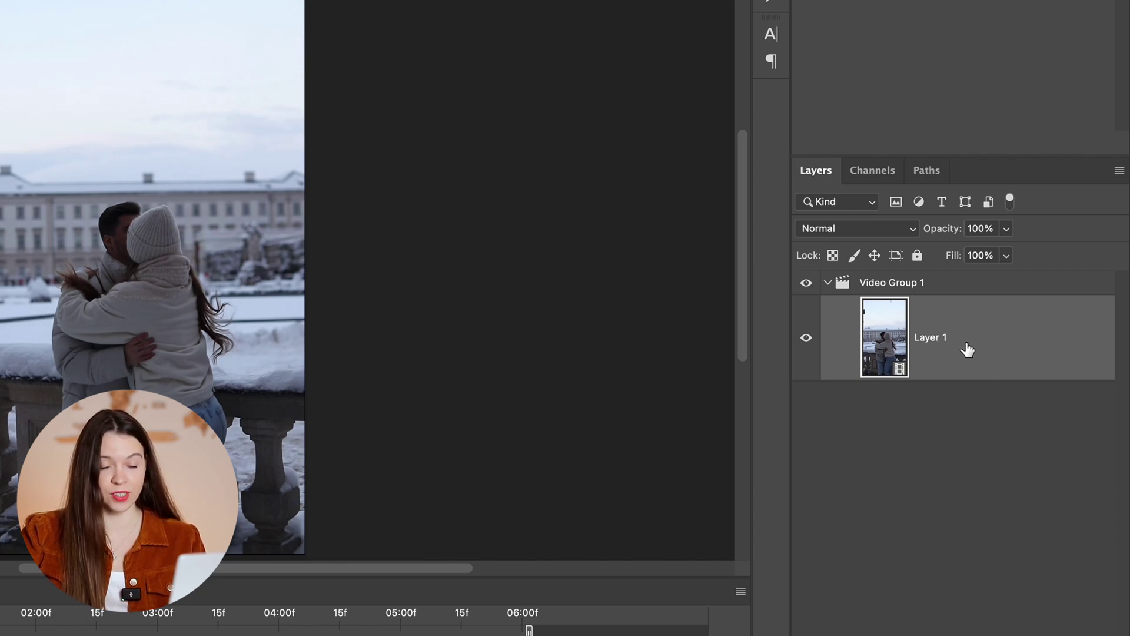
- Select Video Group 1 and close the Timeline panel through its flyout menu
{"action": "left_click", "coordinate": [878, 287]}
{"action": "left_click", "coordinate": [826, 285]}
{"action": "left_click", "coordinate": [826, 285]}
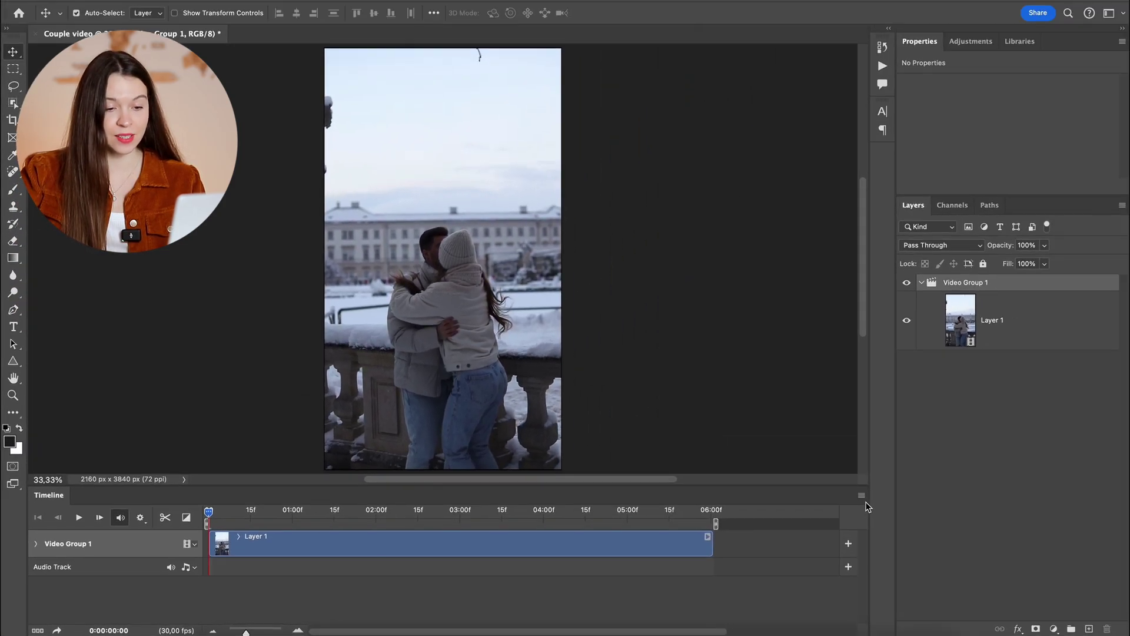
{"action": "left_click", "coordinate": [862, 496]}
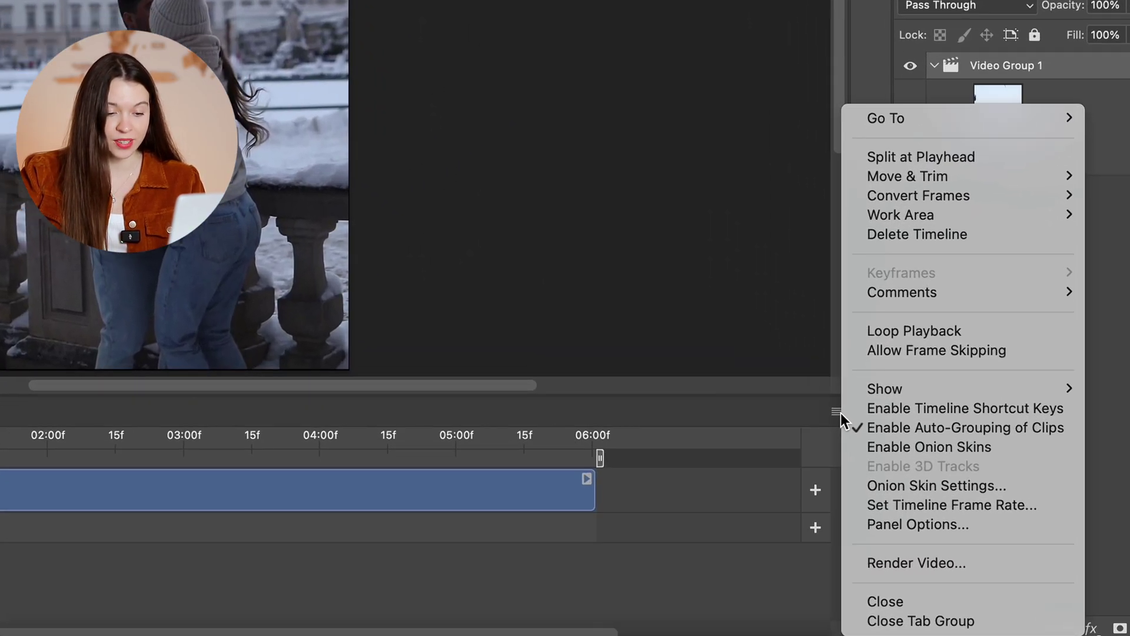
{"action": "left_click", "coordinate": [889, 603]}
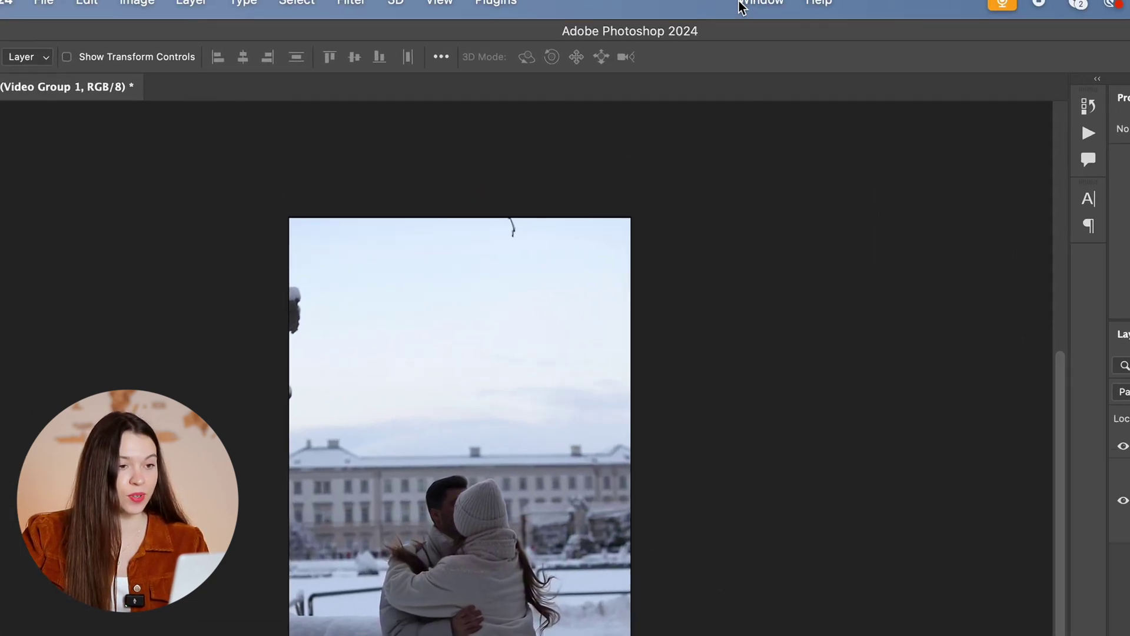
- Reopen the Timeline panel from the Window menu
{"action": "left_click", "coordinate": [655, 7]}
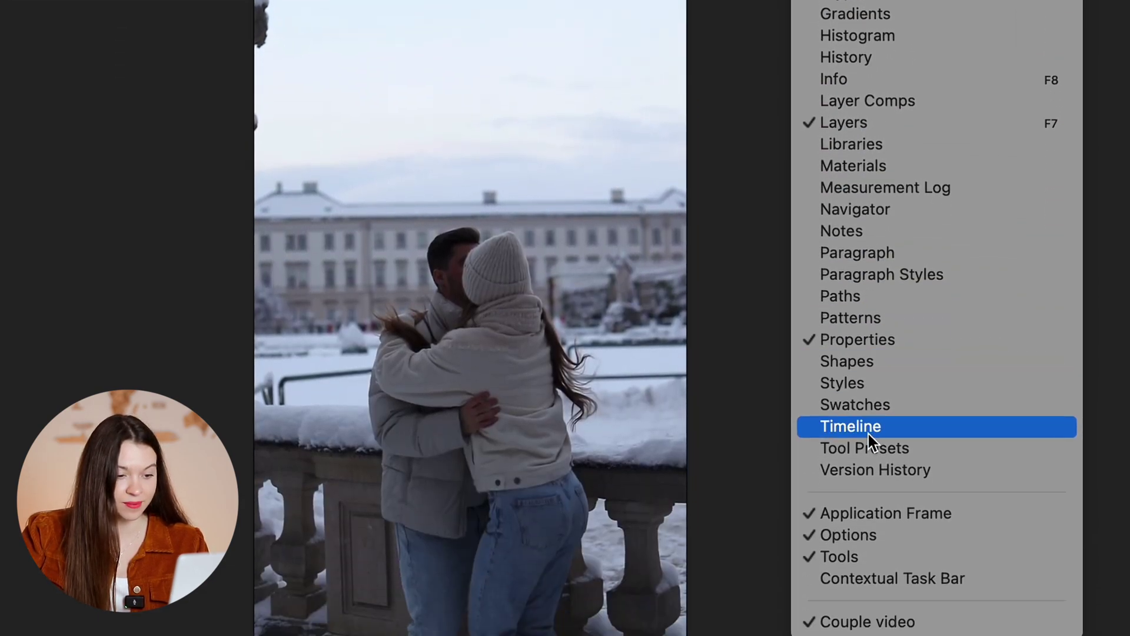
{"action": "left_click", "coordinate": [868, 433]}
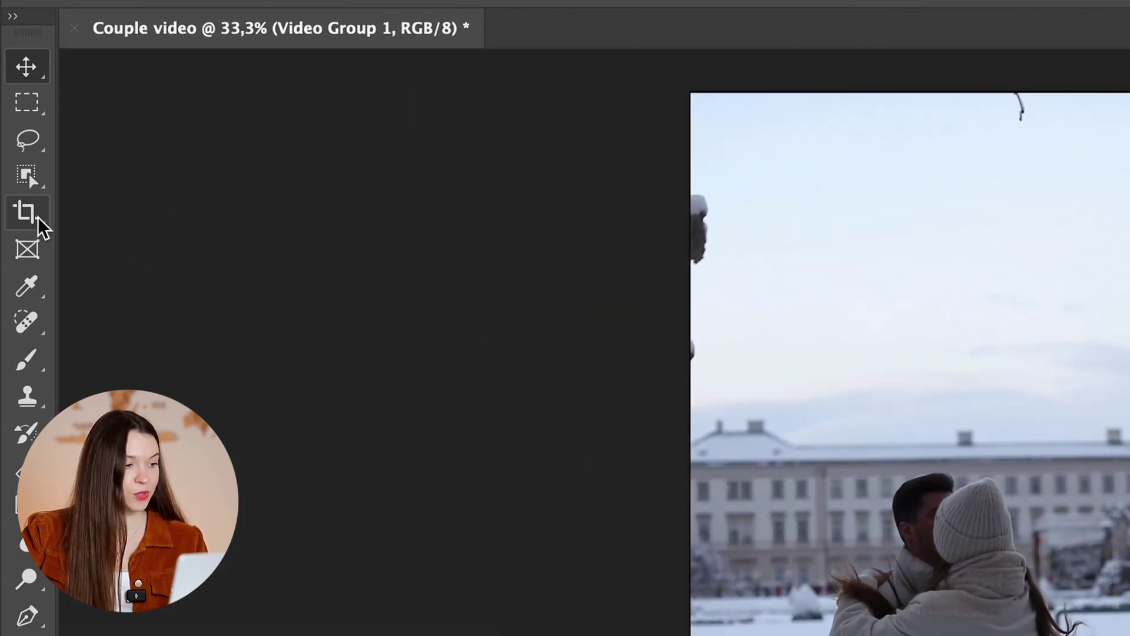
- Crop the canvas out to a 16:9 landscape ratio, leaving transparent sides
{"action": "left_click", "coordinate": [13, 120]}
{"action": "left_click", "coordinate": [233, 9]}
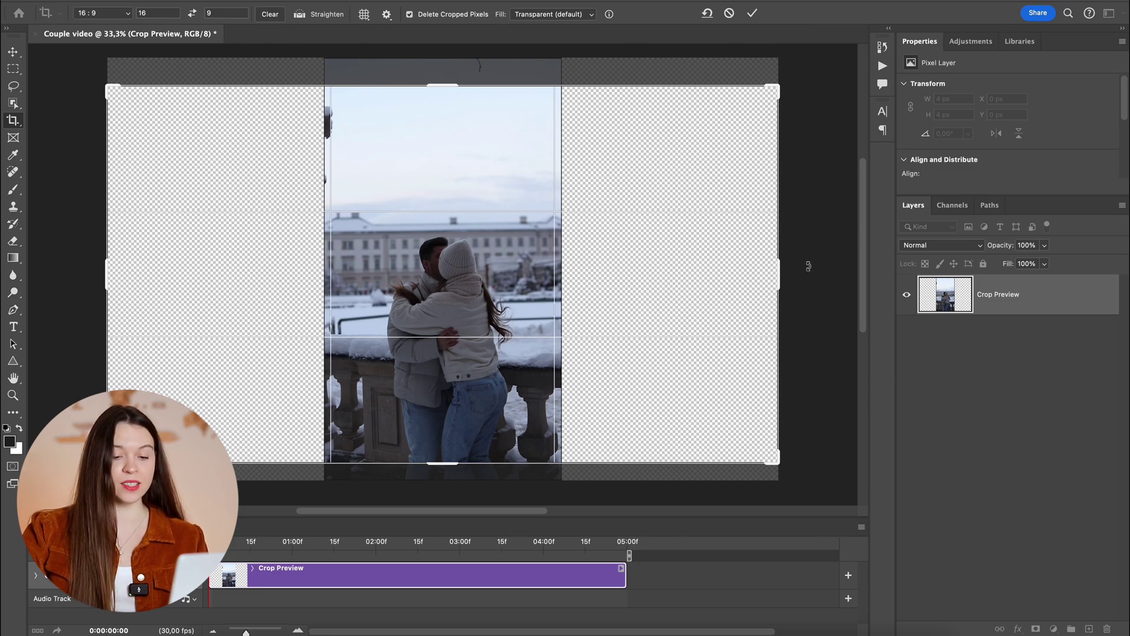
{"action": "key", "text": "Return"}
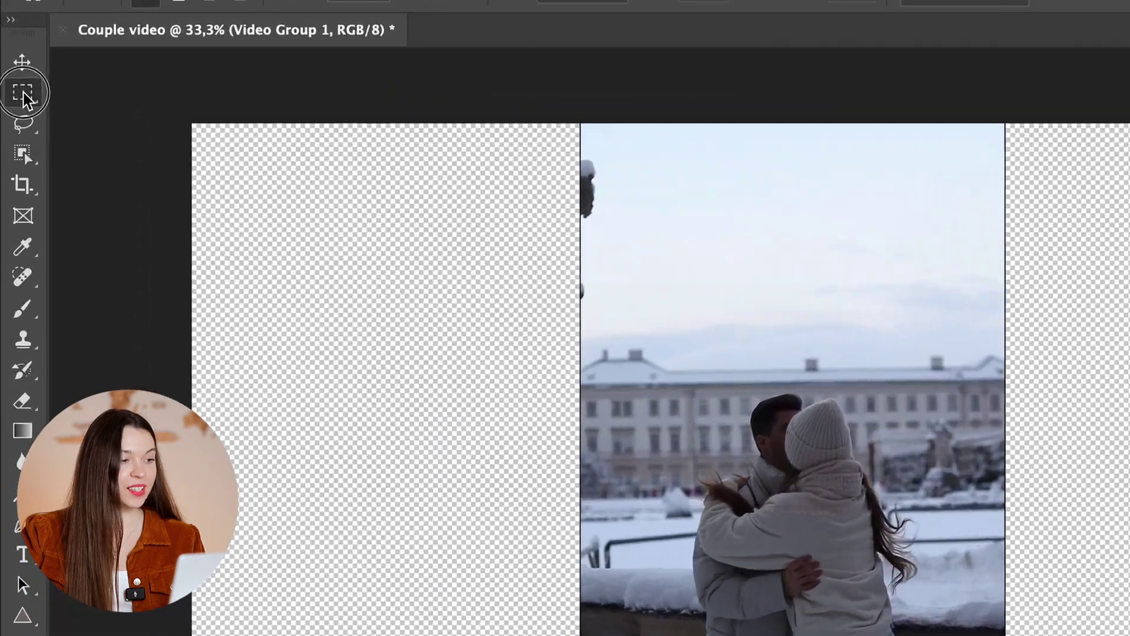
- Marquee-select both transparent side strips, slightly overlapping the video's edges
{"action": "left_click", "coordinate": [13, 71]}
{"action": "left_click", "coordinate": [64, 67]}
{"action": "left_click_drag", "start_coordinate": [229, 142], "coordinate": [289, 354]}
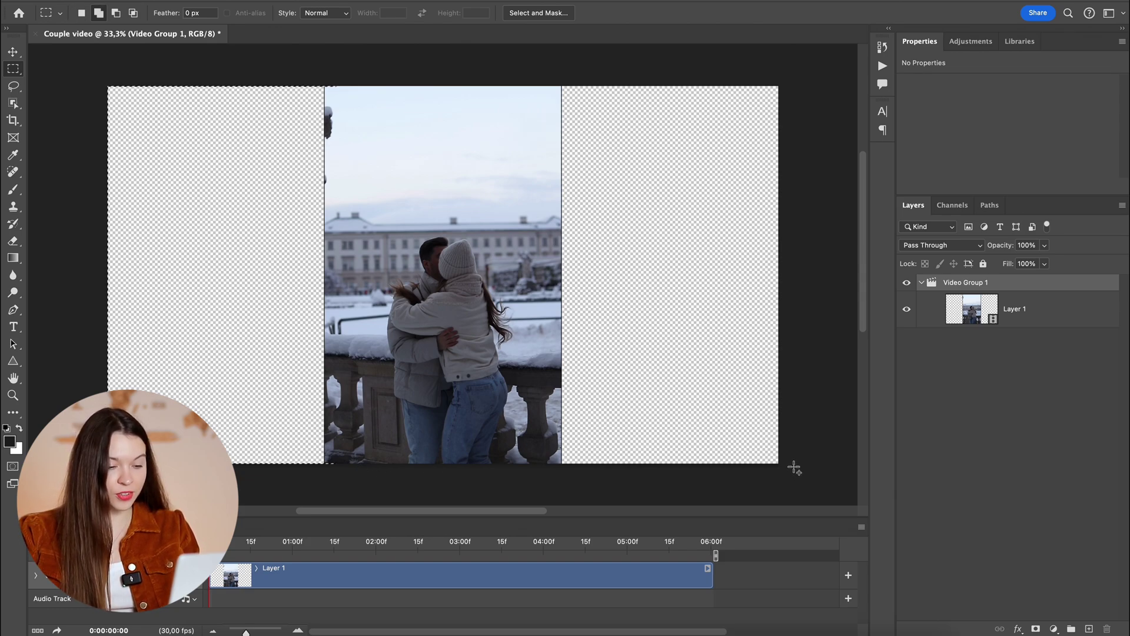
{"action": "left_click_drag", "start_coordinate": [677, 349], "coordinate": [563, 157]}
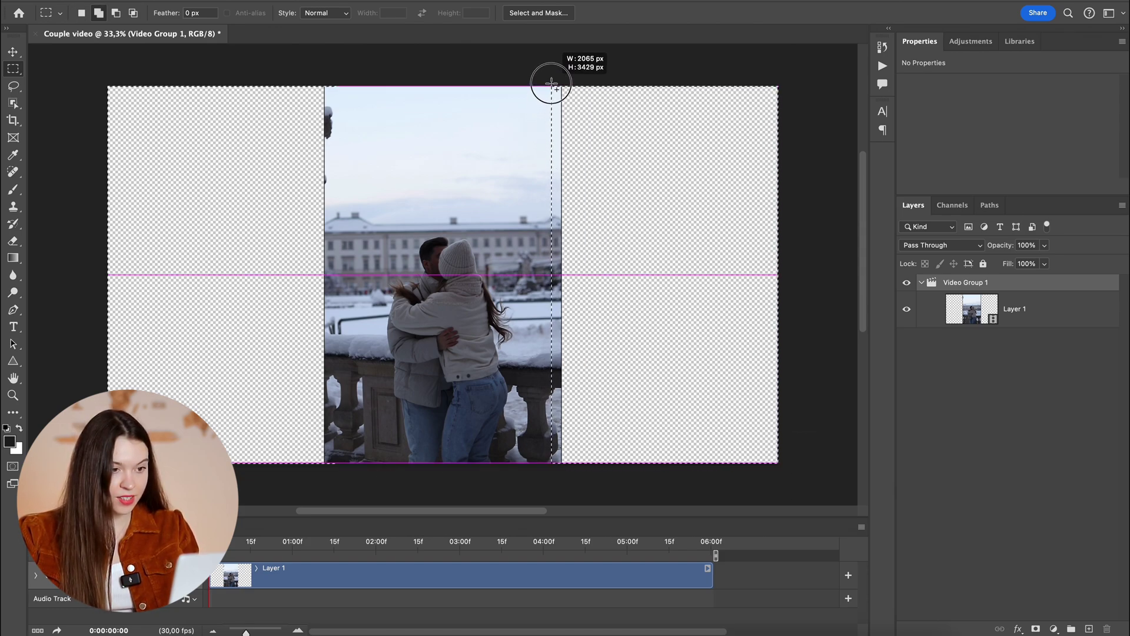
{"action": "left_click_drag", "start_coordinate": [551, 81], "coordinate": [552, 81]}
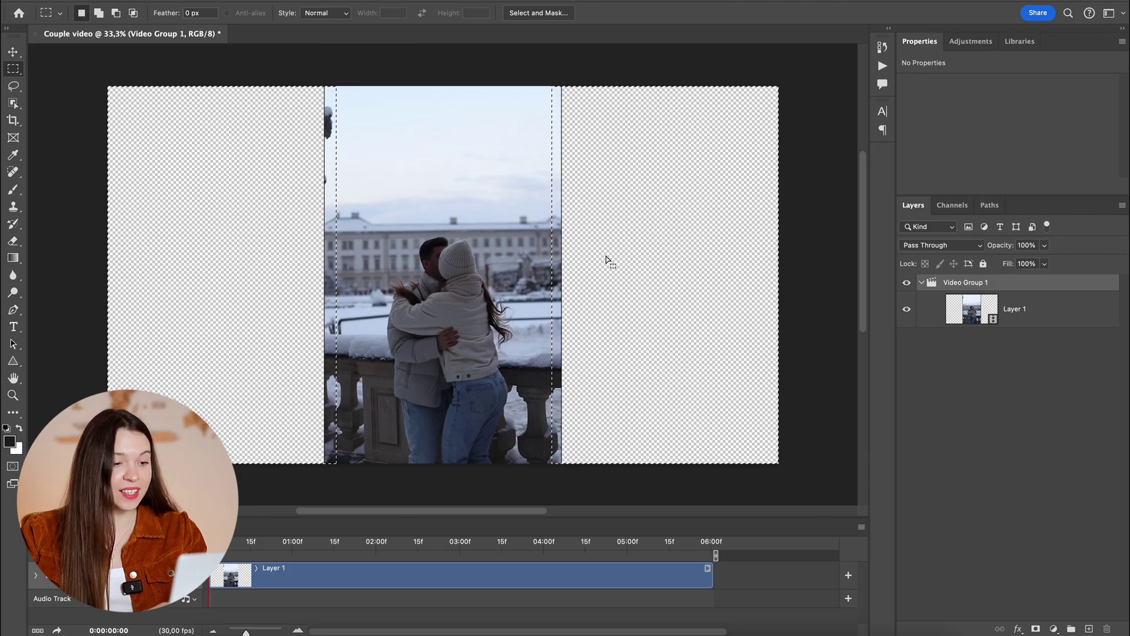
- Generative Fill the side selection with snowy palace scenery, keeping the second variation
{"action": "right_click", "coordinate": [606, 257]}
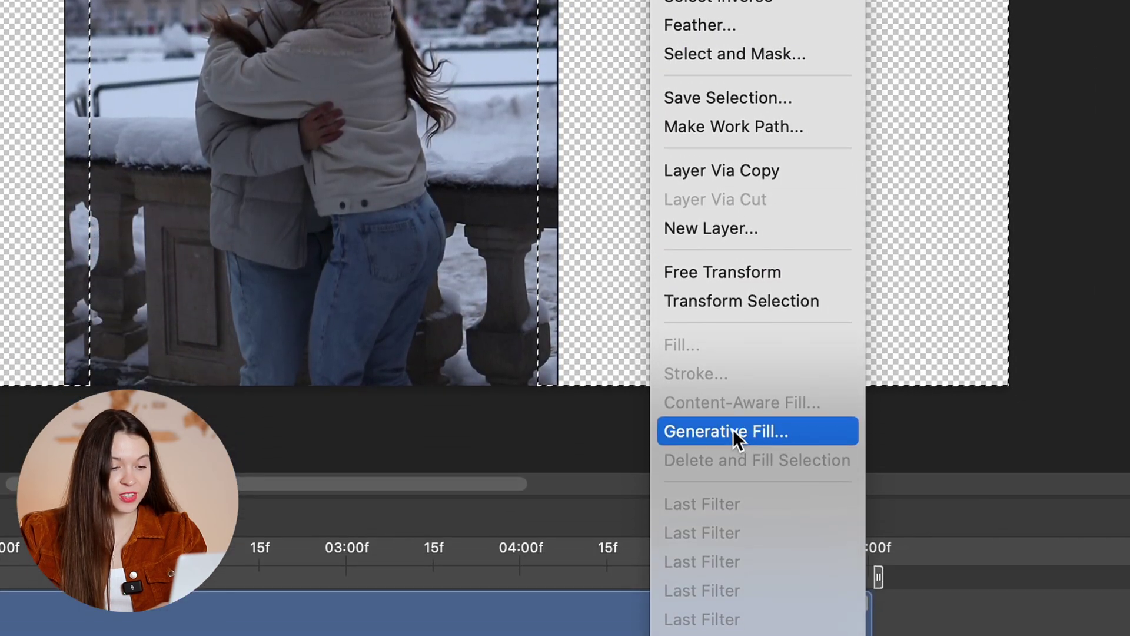
{"action": "left_click", "coordinate": [733, 430]}
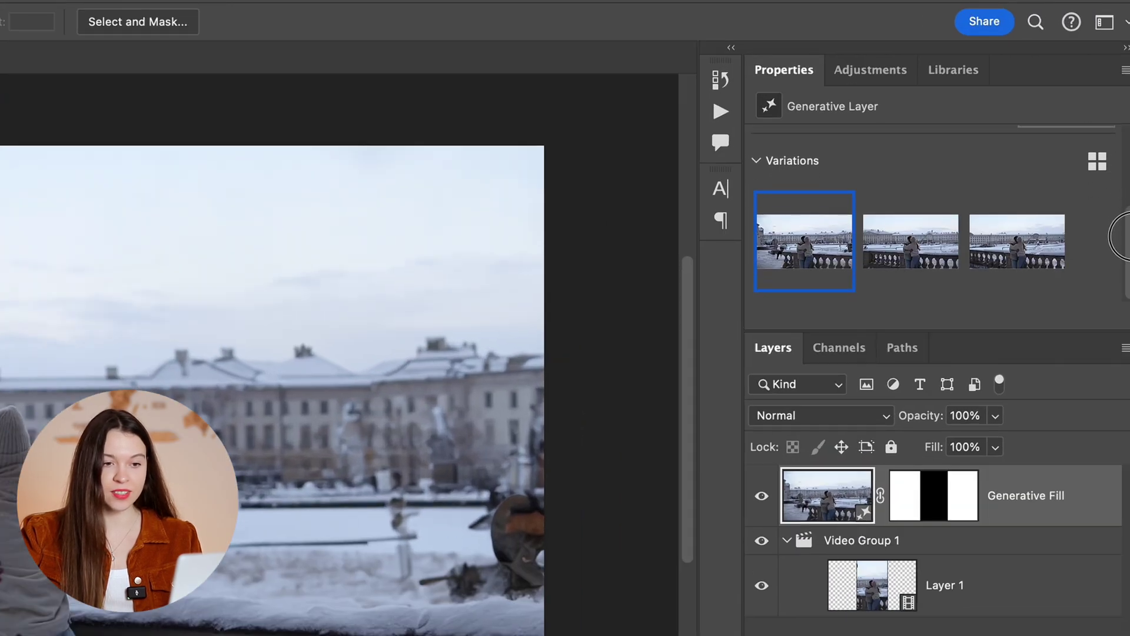
{"action": "left_click", "coordinate": [948, 264]}
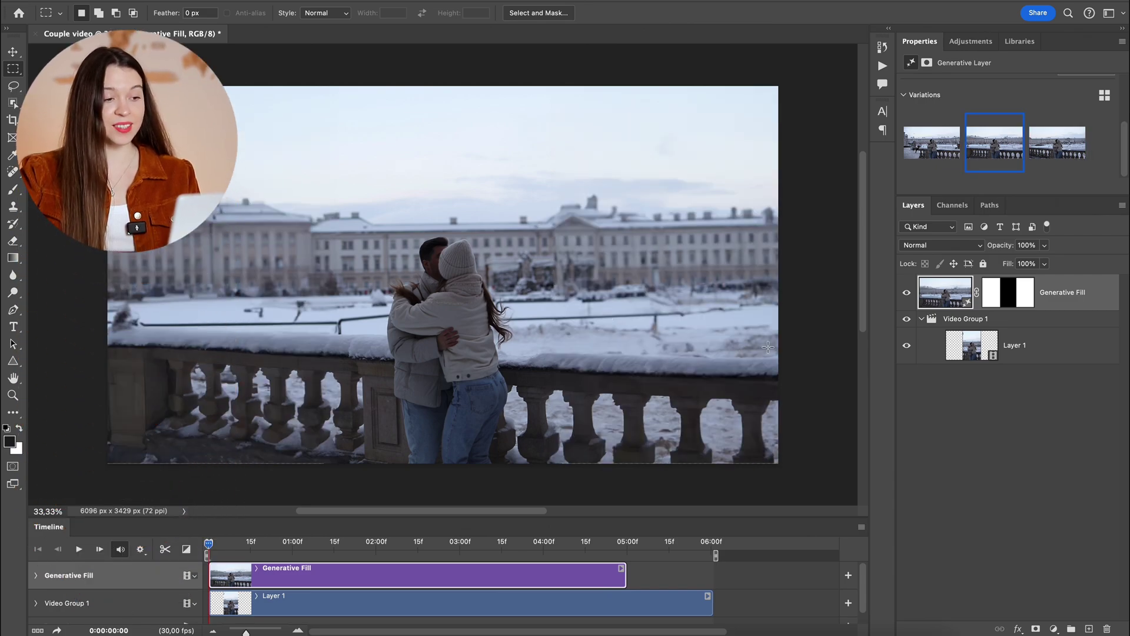
- Enlarge the timeline, nest Generative Fill in Video Group 1, and preview playback from the start
{"action": "left_click_drag", "start_coordinate": [253, 519], "coordinate": [261, 441]}
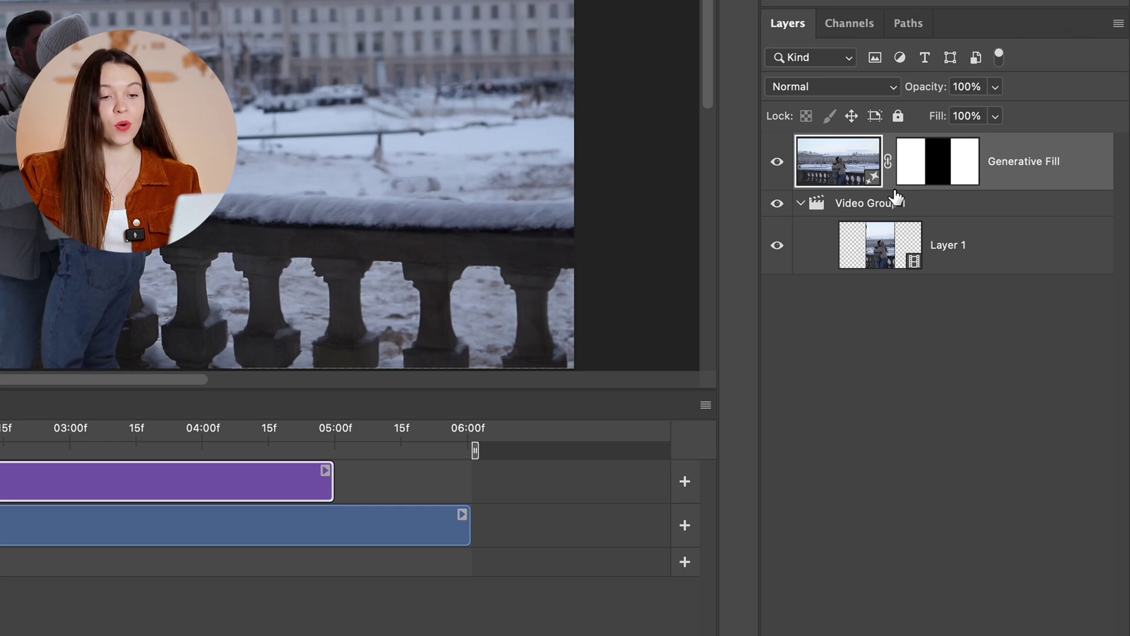
{"action": "left_click_drag", "start_coordinate": [1037, 179], "coordinate": [1031, 231]}
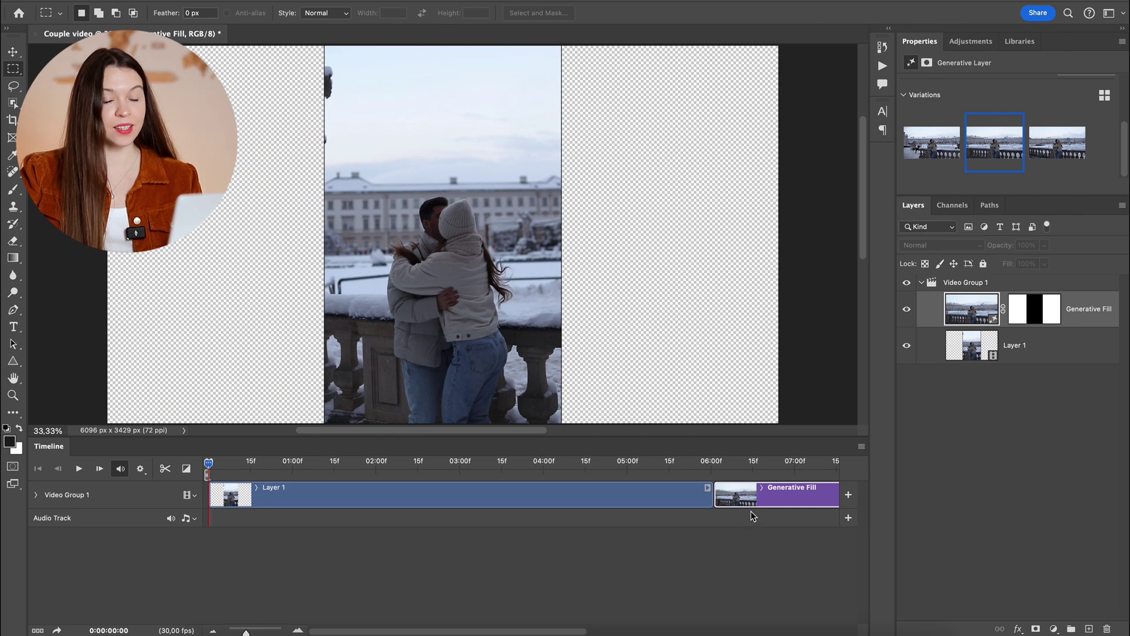
{"action": "left_click", "coordinate": [684, 502]}
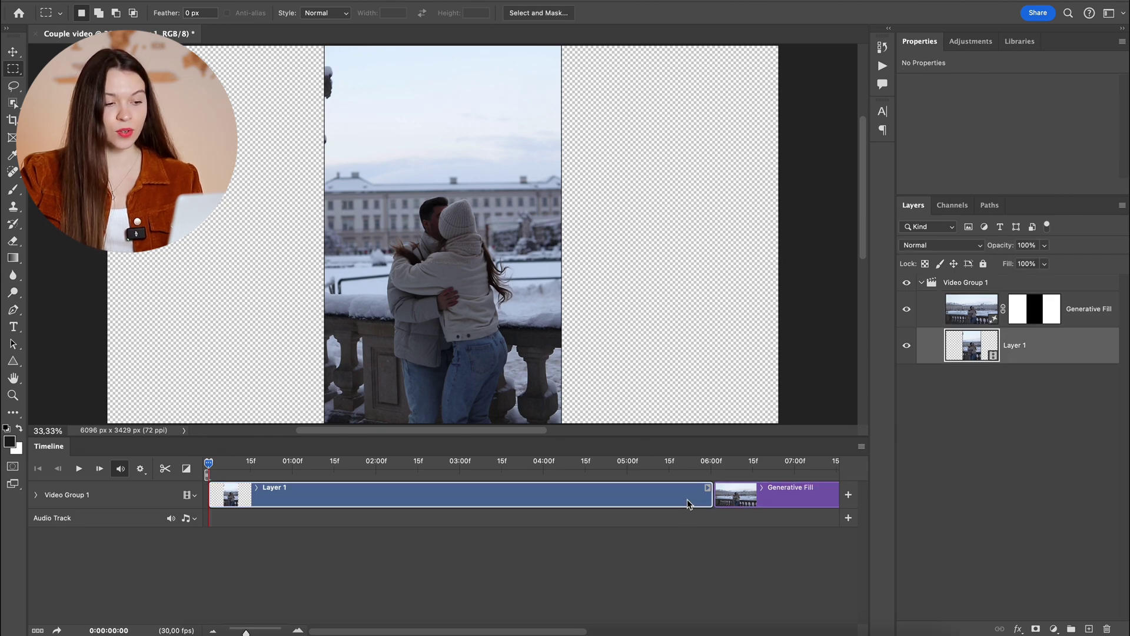
{"action": "left_click", "coordinate": [811, 499]}
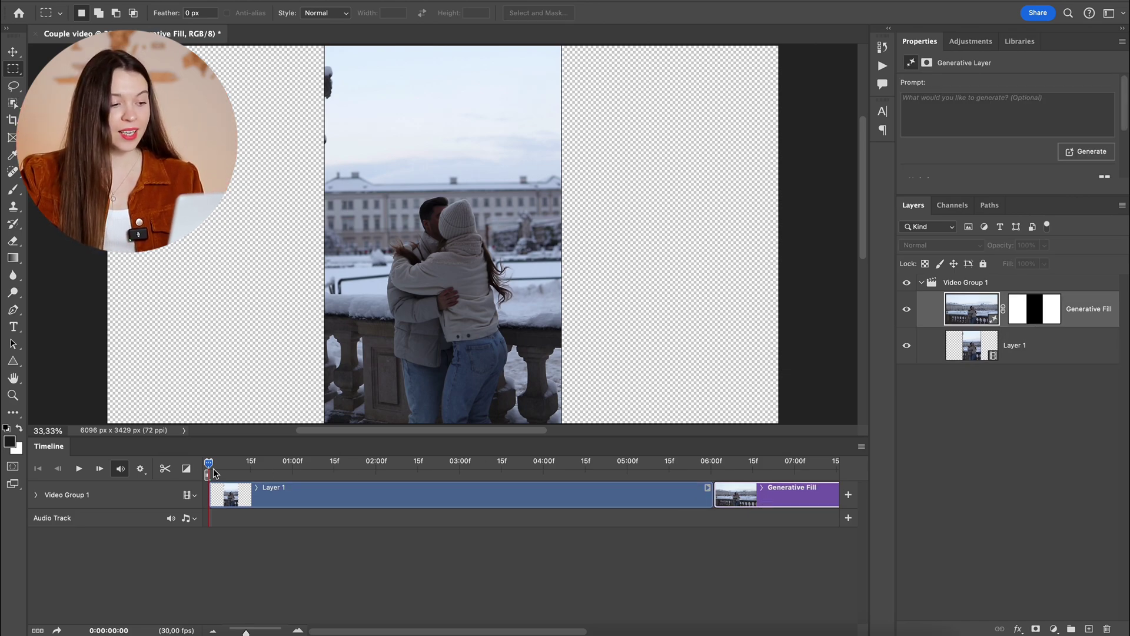
{"action": "left_click", "coordinate": [79, 471]}
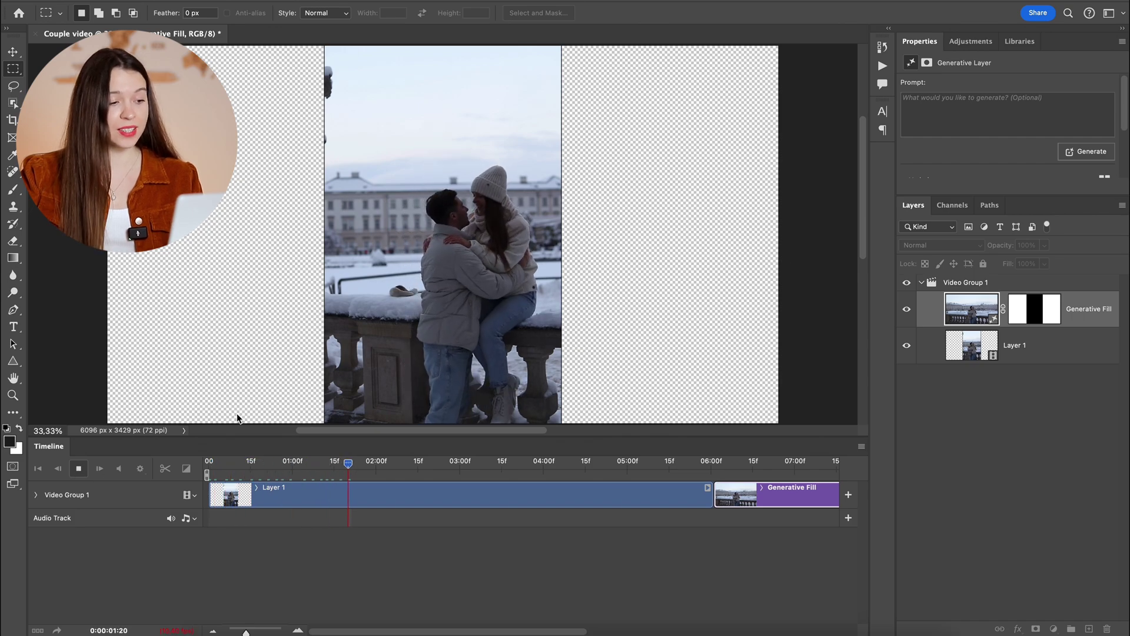
{"action": "left_click", "coordinate": [79, 469]}
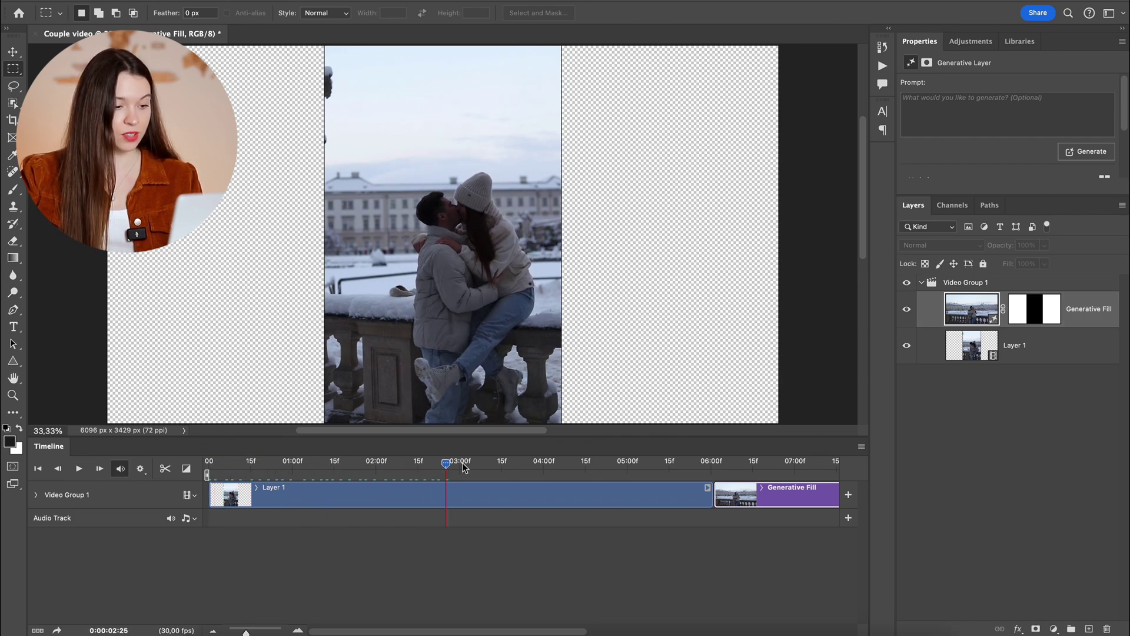
{"action": "left_click_drag", "start_coordinate": [447, 468], "coordinate": [209, 471]}
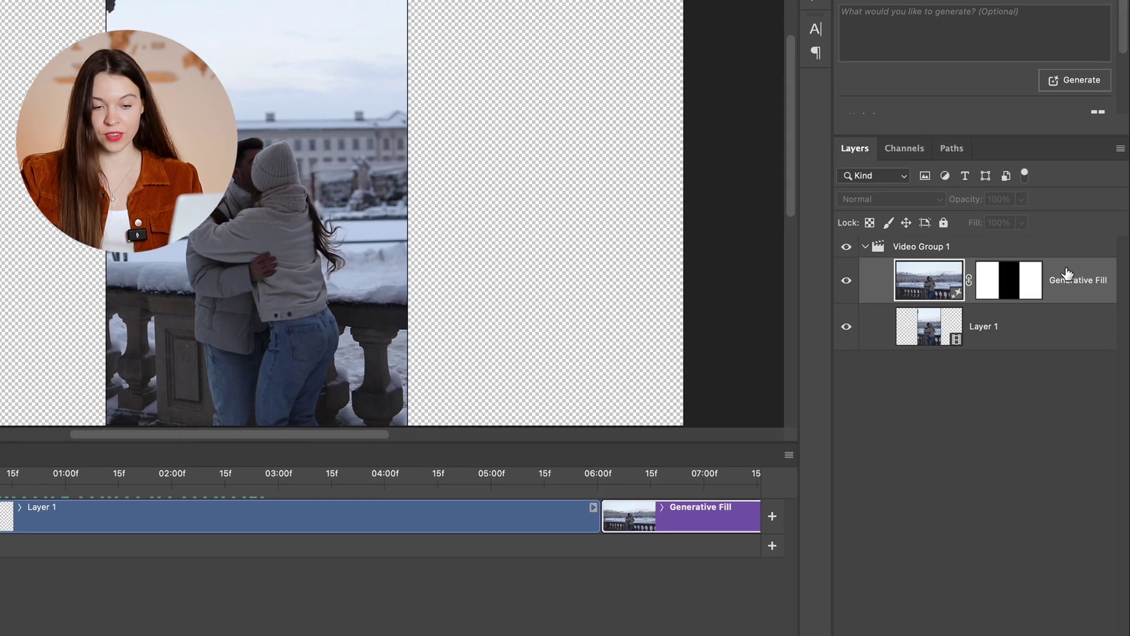
- Place Generative Fill above Video Group 1 and stretch its clip from the start to 06:00
{"action": "left_click_drag", "start_coordinate": [1070, 300], "coordinate": [1074, 272]}
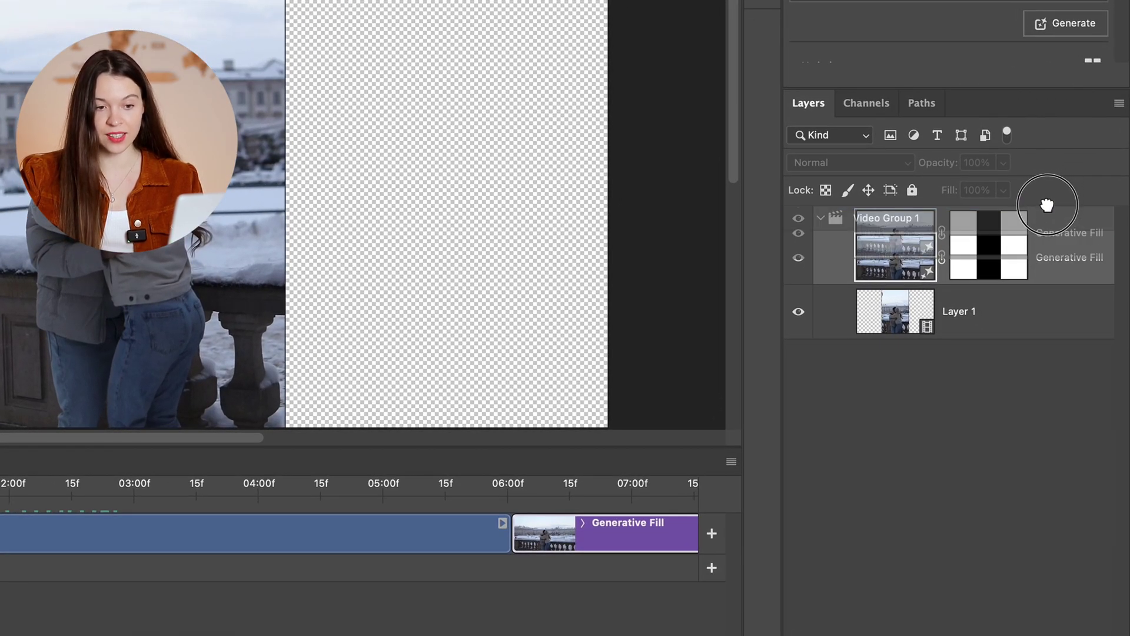
{"action": "left_click_drag", "start_coordinate": [1048, 206], "coordinate": [1048, 209]}
{"action": "left_click", "coordinate": [820, 272]}
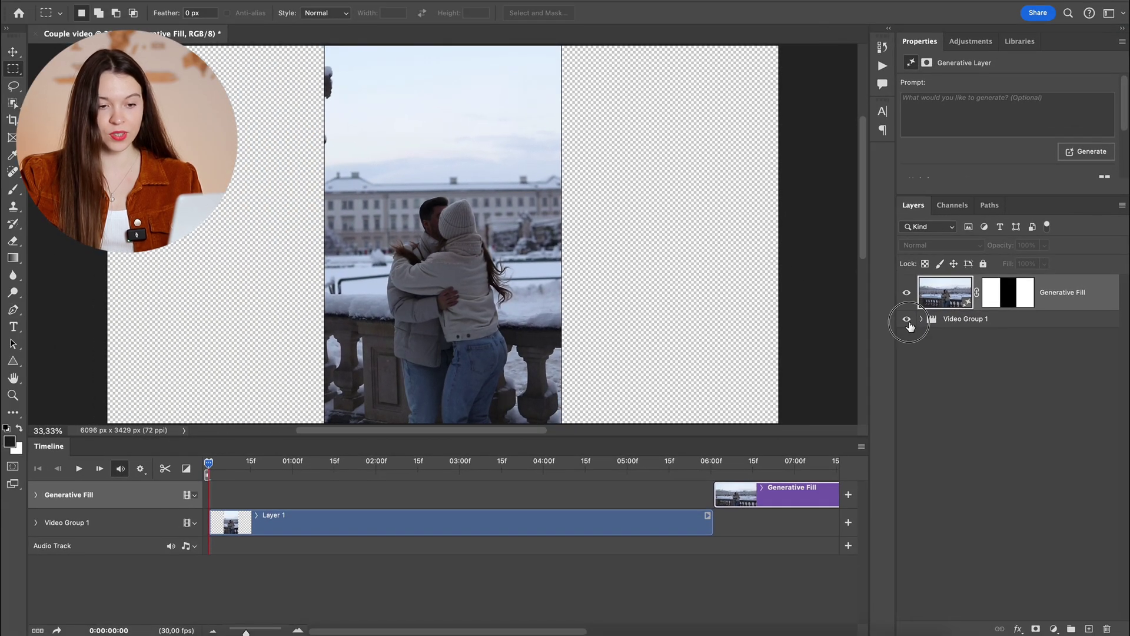
{"action": "left_click", "coordinate": [907, 321]}
{"action": "left_click", "coordinate": [908, 321]}
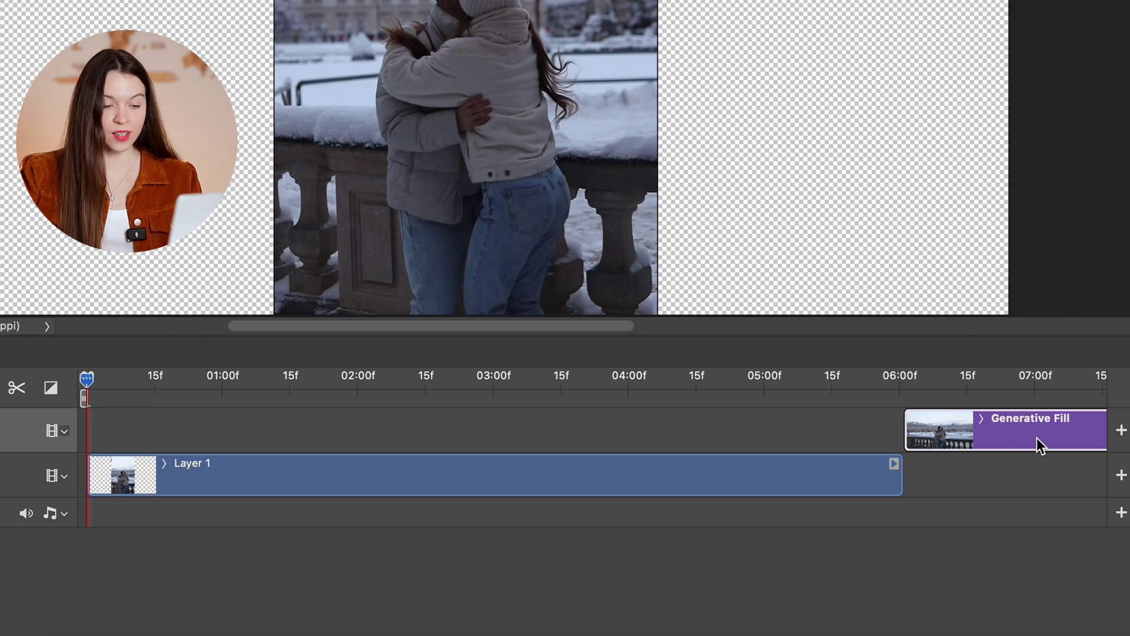
{"action": "left_click_drag", "start_coordinate": [1047, 439], "coordinate": [246, 437]}
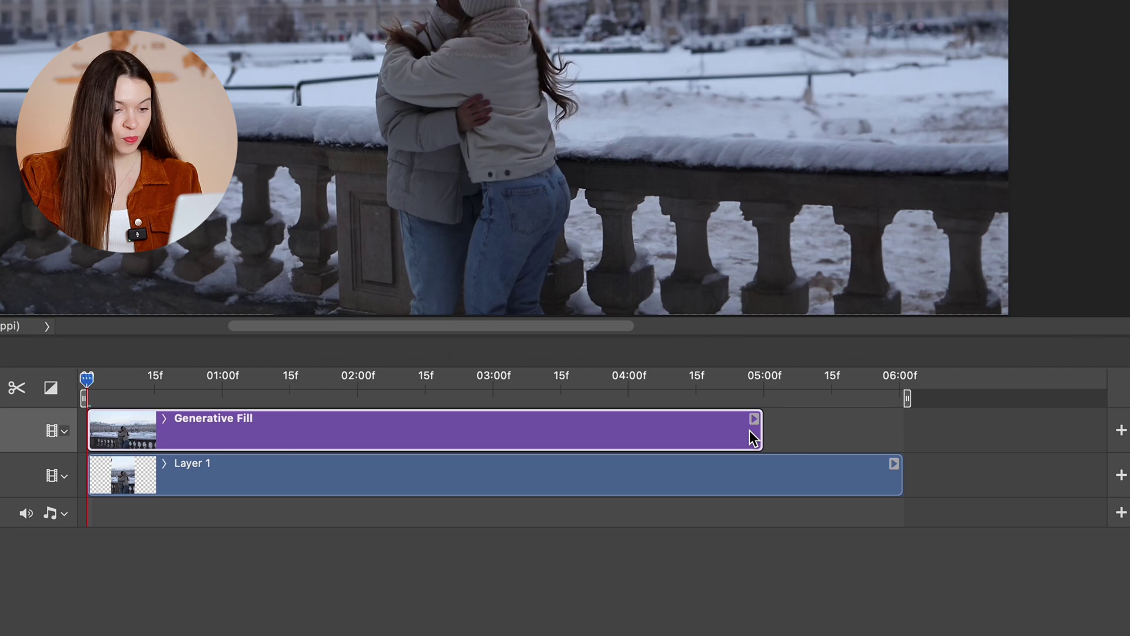
{"action": "left_click_drag", "start_coordinate": [762, 436], "coordinate": [901, 434]}
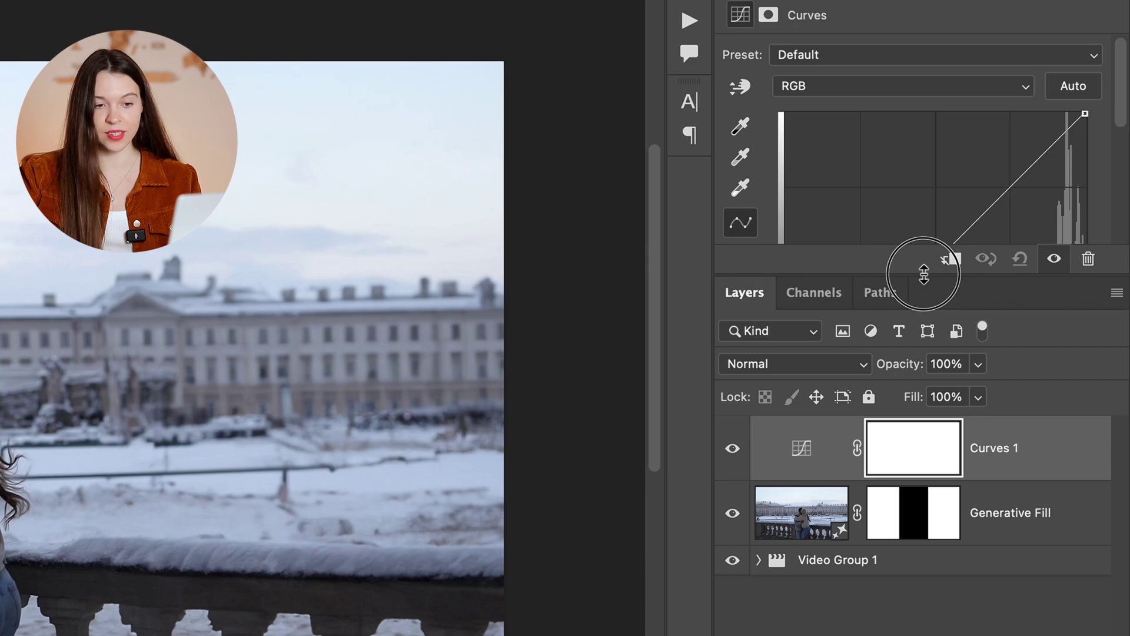
- Shape the RGB curve with three points, lifting midtones and holding down highlights
{"action": "left_click_drag", "start_coordinate": [924, 274], "coordinate": [931, 546]}
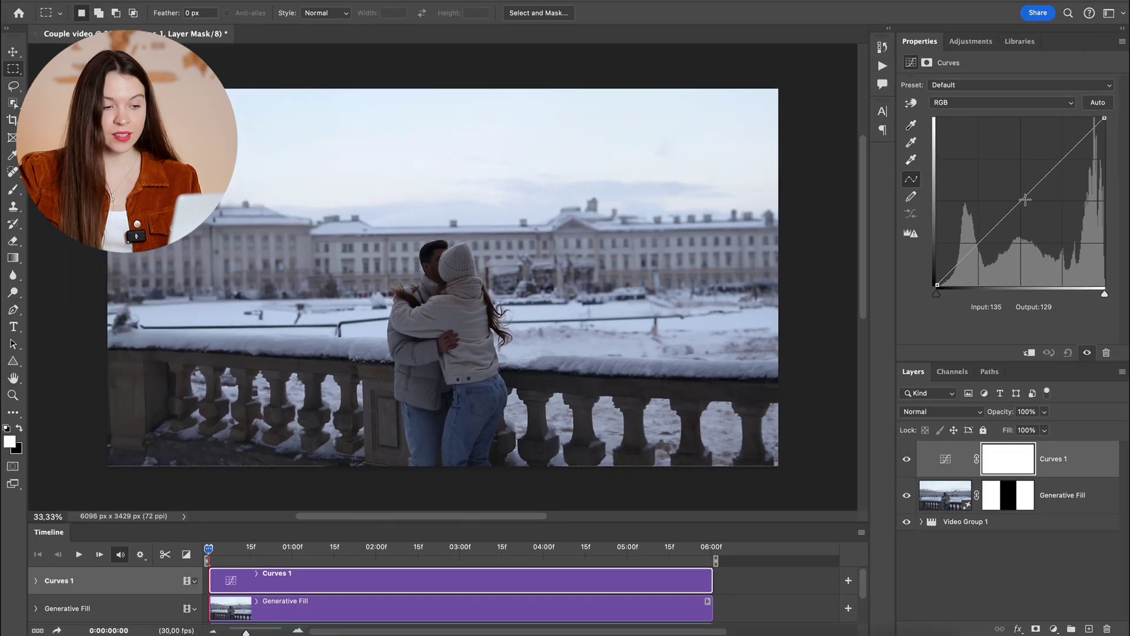
{"action": "left_click_drag", "start_coordinate": [932, 266], "coordinate": [972, 237]}
{"action": "left_click_drag", "start_coordinate": [1068, 152], "coordinate": [1070, 157]}
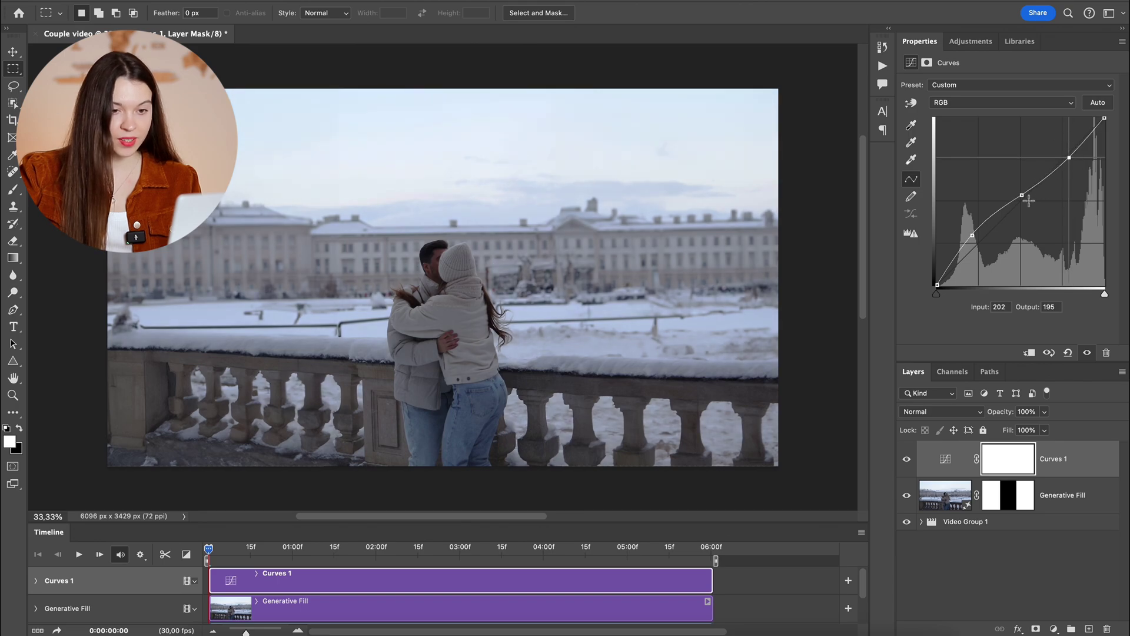
{"action": "left_click_drag", "start_coordinate": [1023, 195], "coordinate": [1022, 198]}
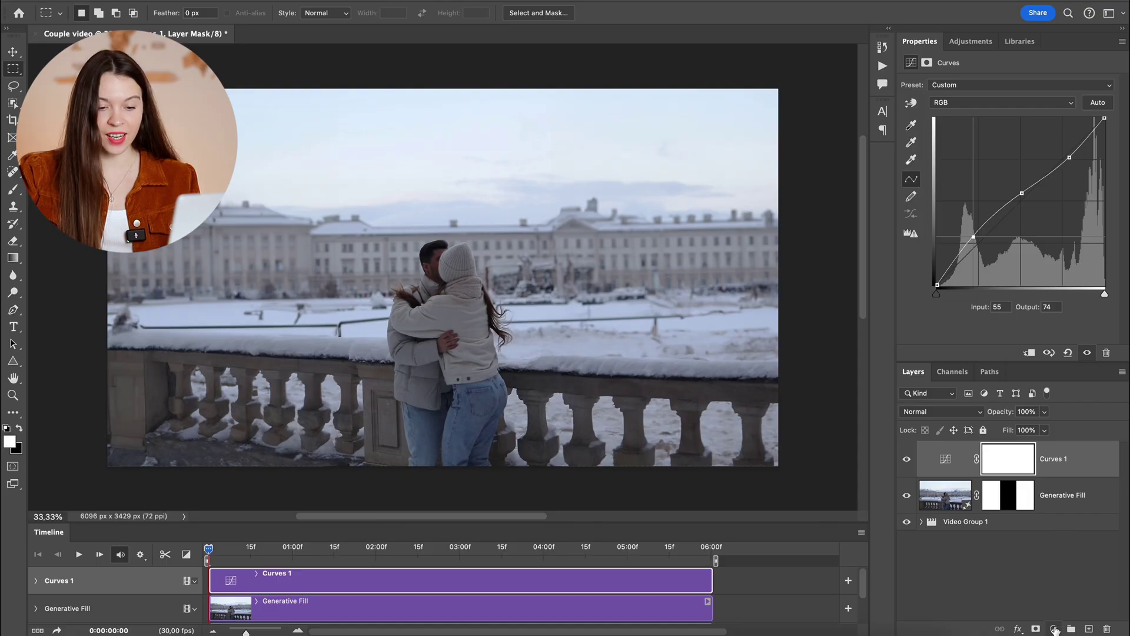
- Add a Color Lookup adjustment layer using the filmstock_50.3dl 3D LUT
{"action": "left_click", "coordinate": [1054, 629]}
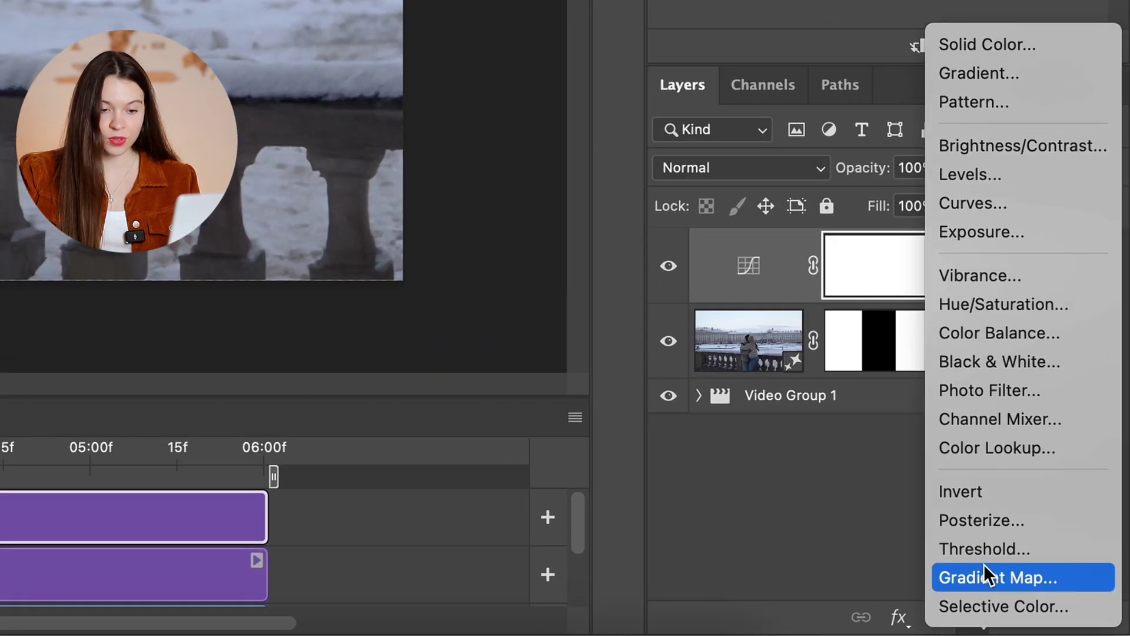
{"action": "left_click", "coordinate": [1011, 451]}
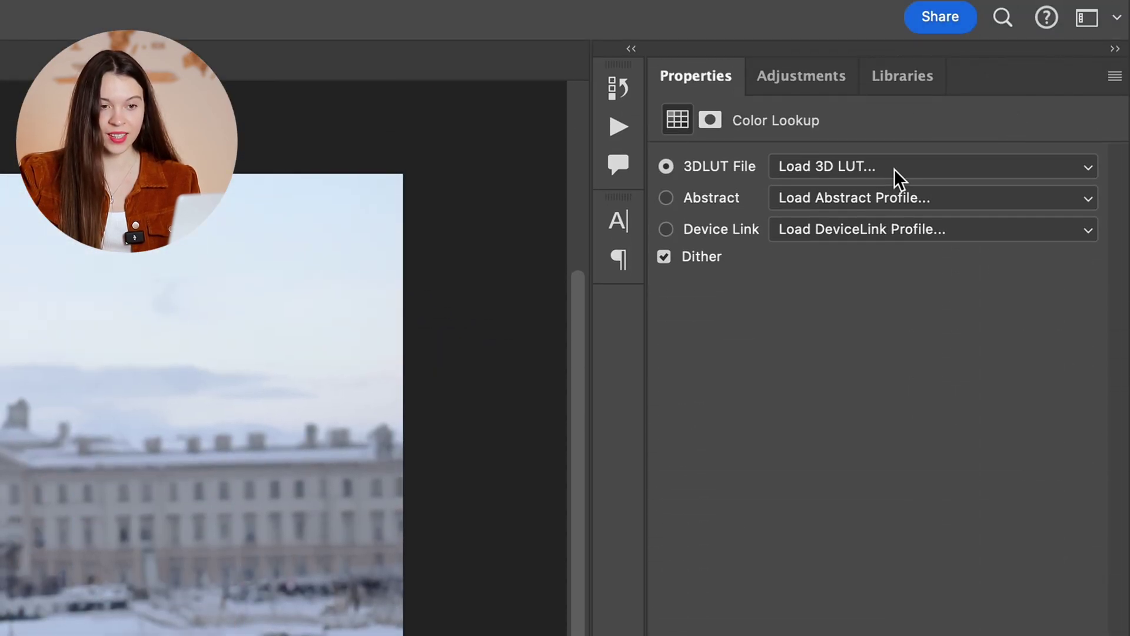
{"action": "left_click", "coordinate": [904, 167]}
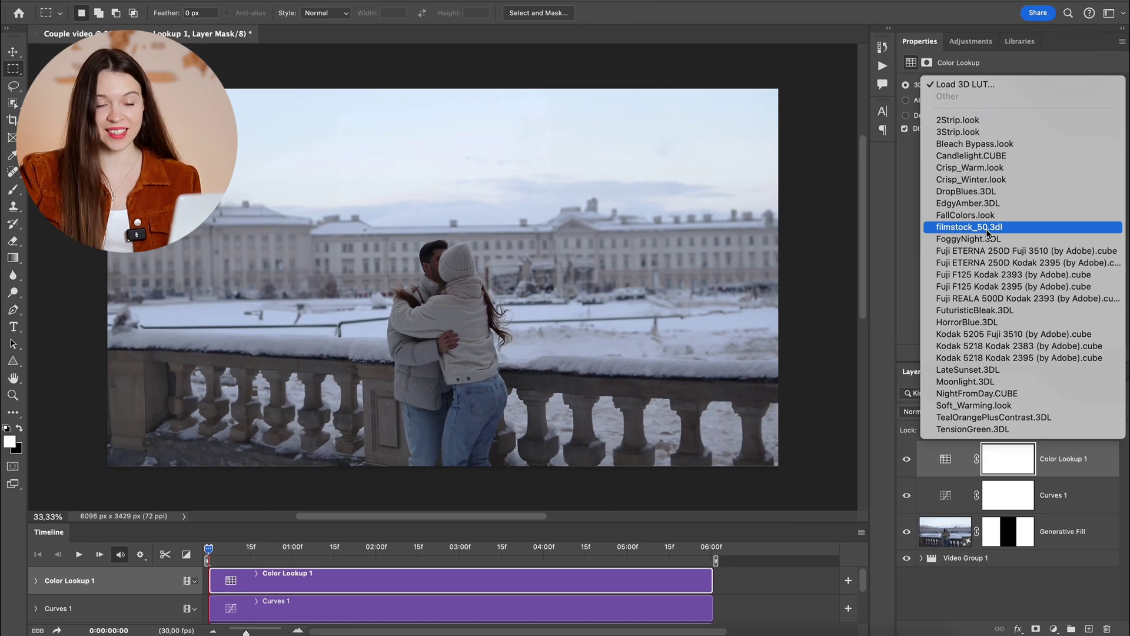
{"action": "left_click", "coordinate": [987, 229]}
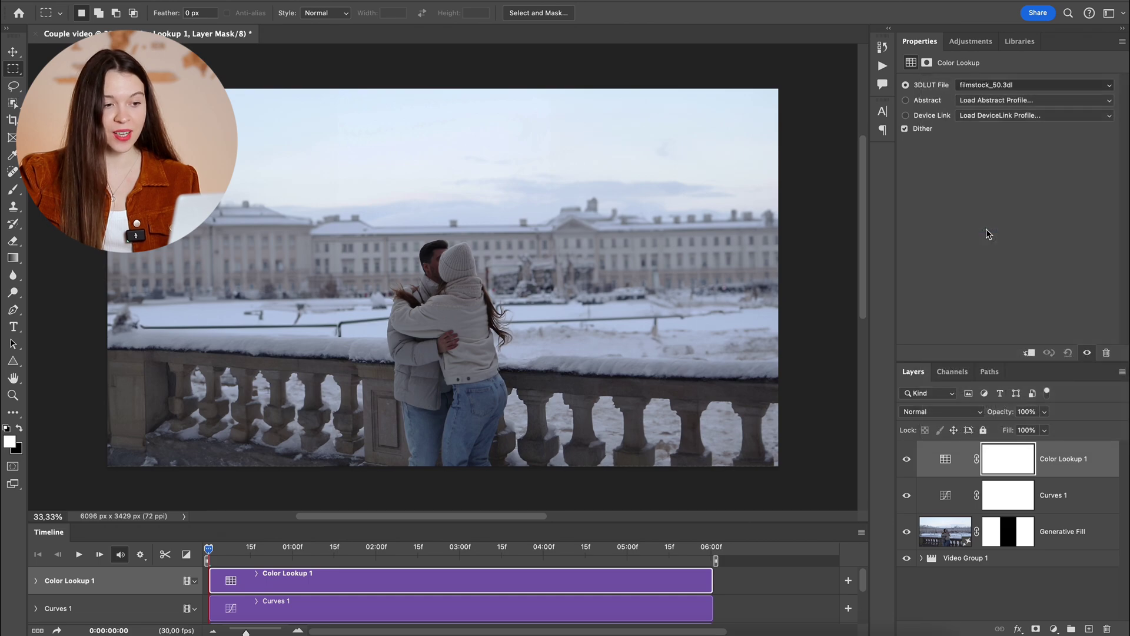
{"action": "left_click", "coordinate": [996, 83]}
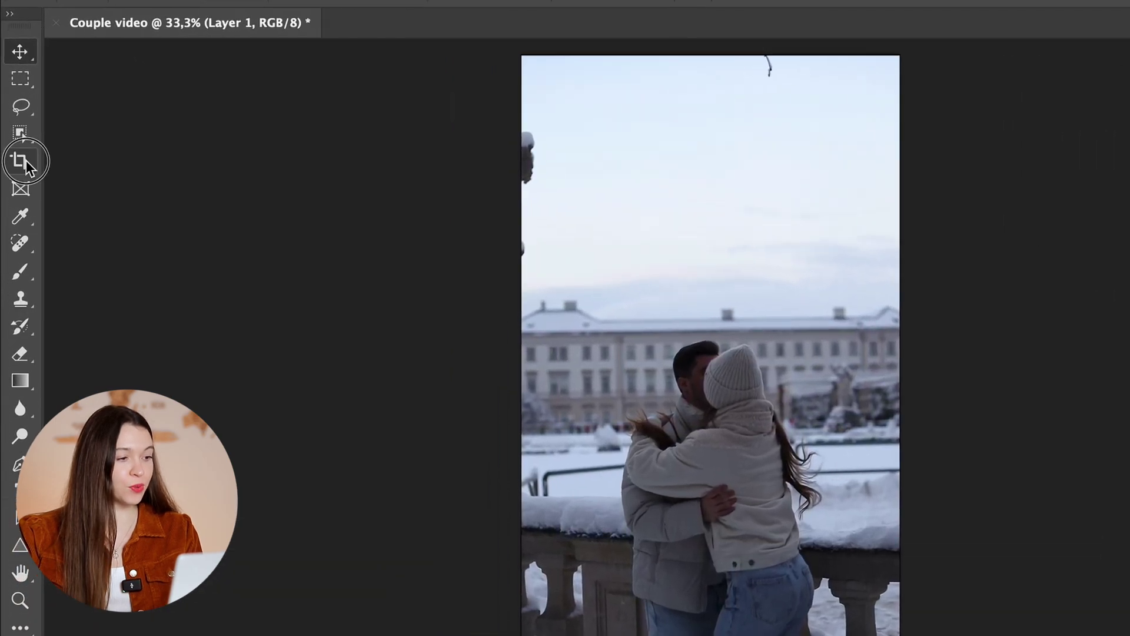
- Crop outward to add transparent space above and slightly beside the vertical video
{"action": "left_click", "coordinate": [13, 120]}
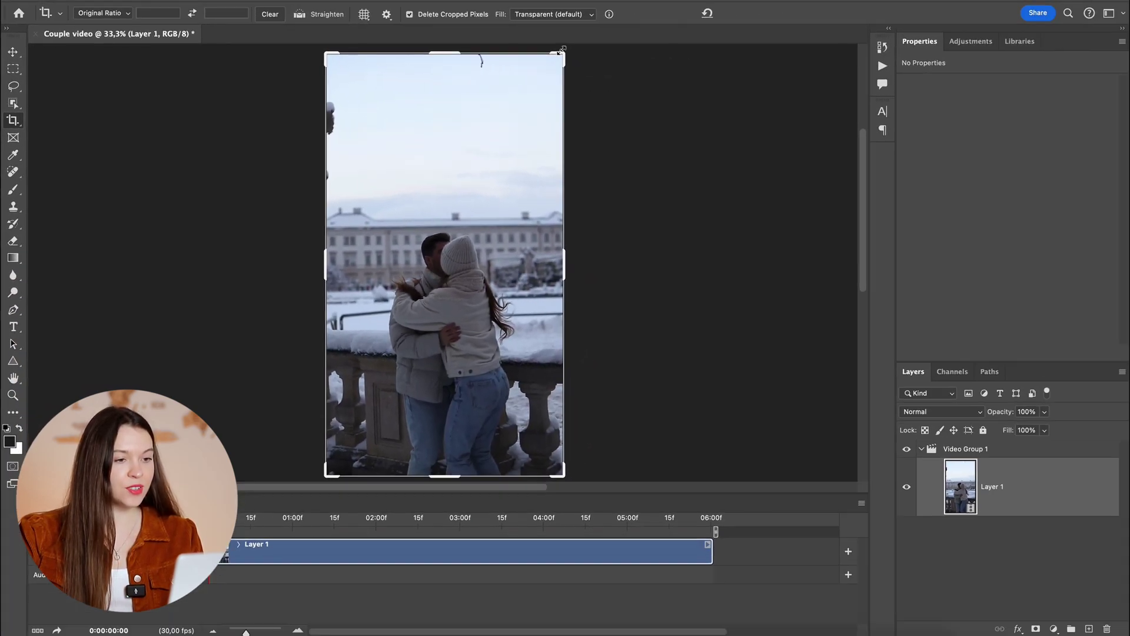
{"action": "left_click_drag", "start_coordinate": [561, 52], "coordinate": [580, 47]}
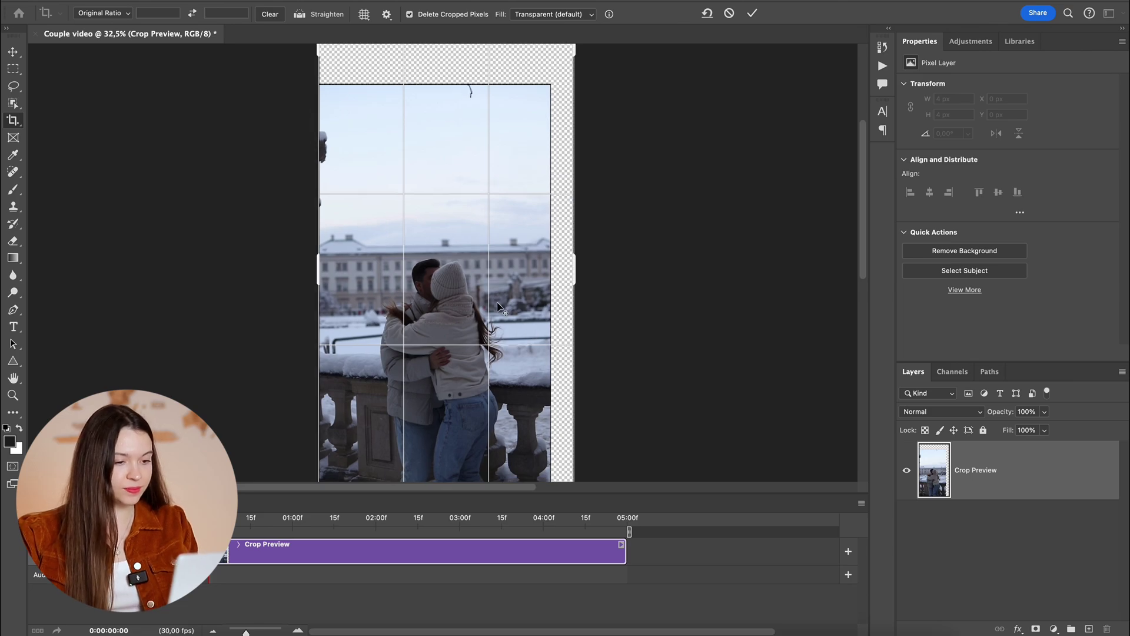
{"action": "scroll", "coordinate": [498, 304], "scroll_direction": "down", "scroll_amount": 5}
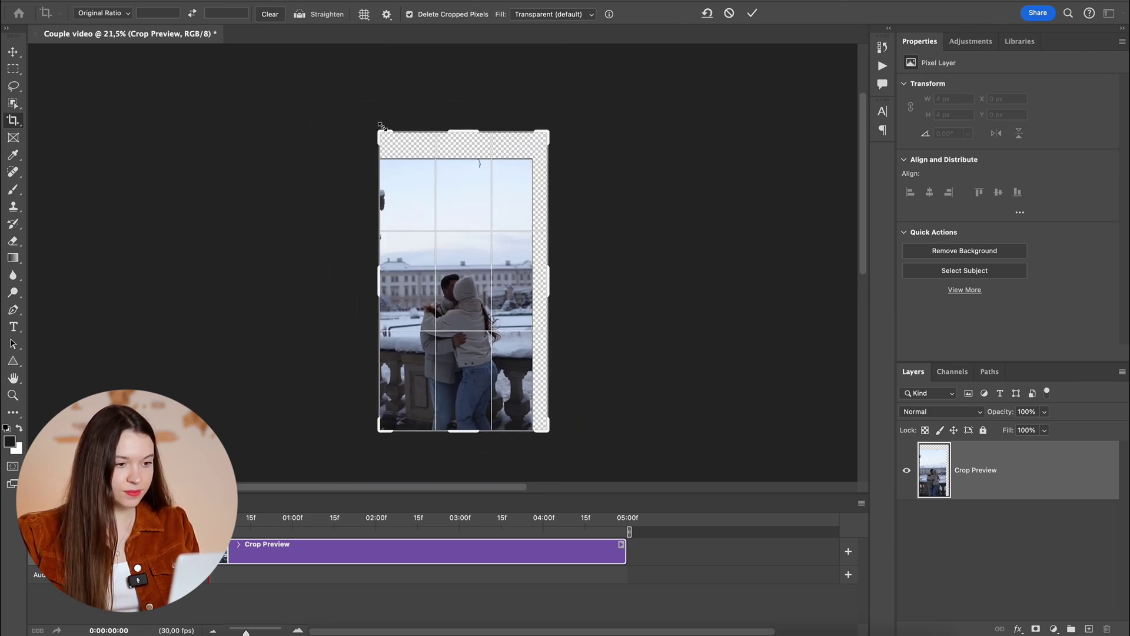
{"action": "left_click_drag", "start_coordinate": [381, 126], "coordinate": [368, 112]}
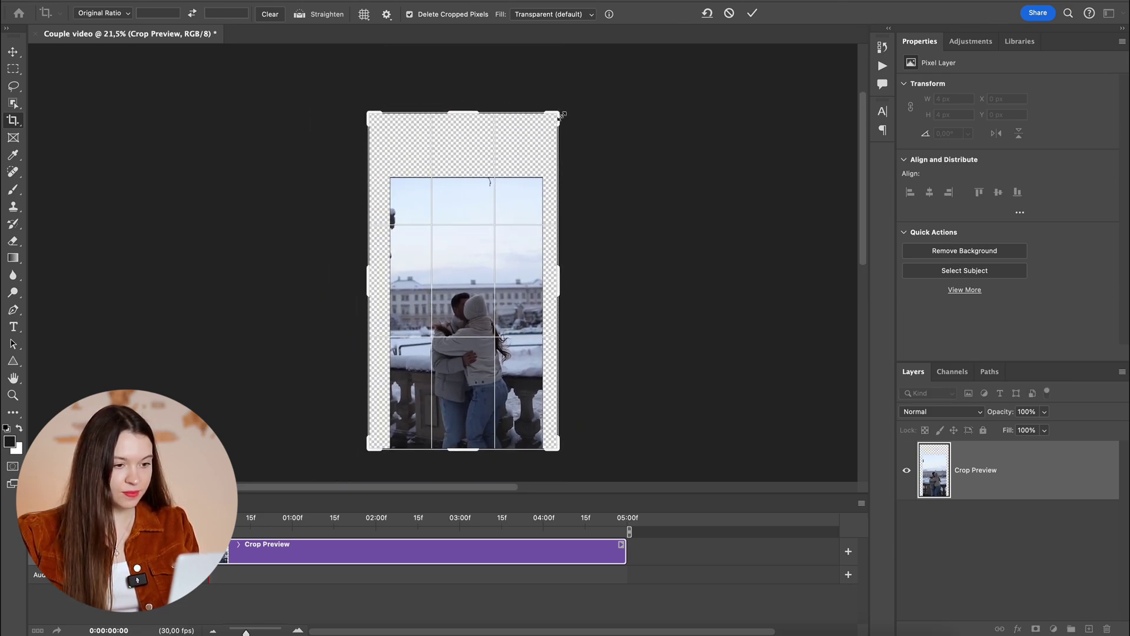
{"action": "left_click_drag", "start_coordinate": [561, 115], "coordinate": [562, 111]}
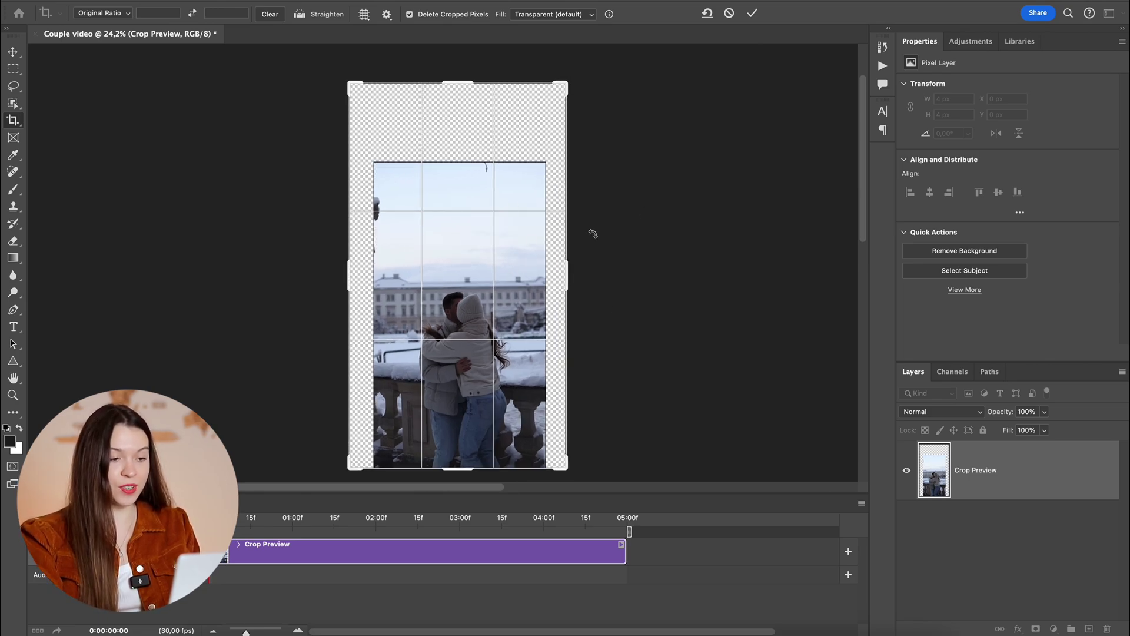
- Commit the enlarged canvas, select the area, and run Generative Fill without a prompt
{"action": "key", "text": "Return"}
{"action": "right_click", "coordinate": [13, 69]}
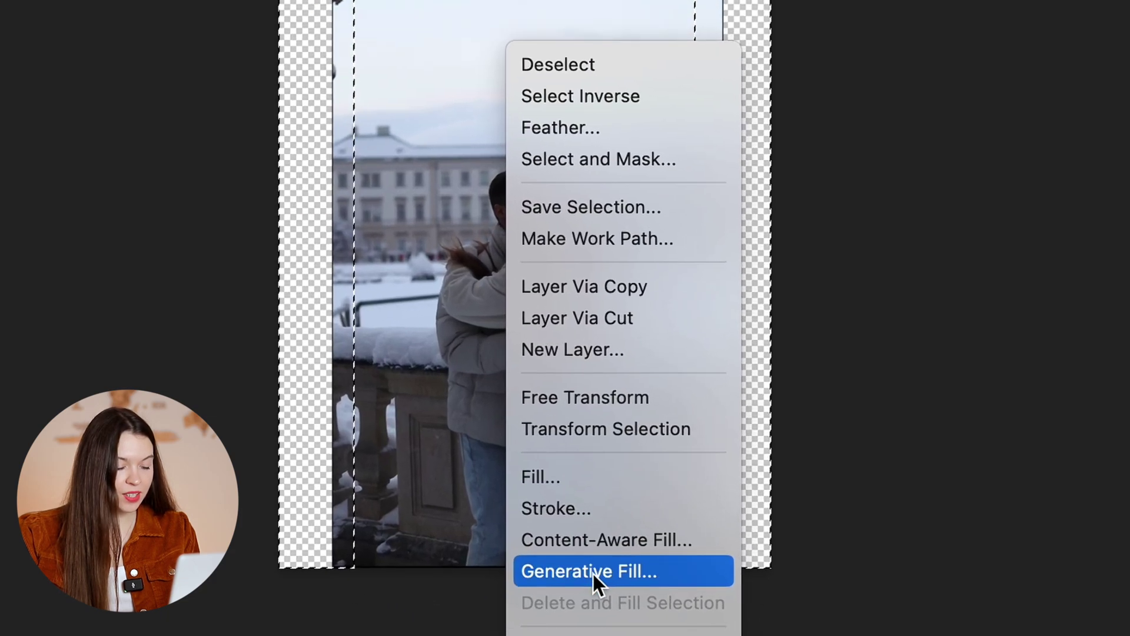
{"action": "left_click", "coordinate": [594, 574]}
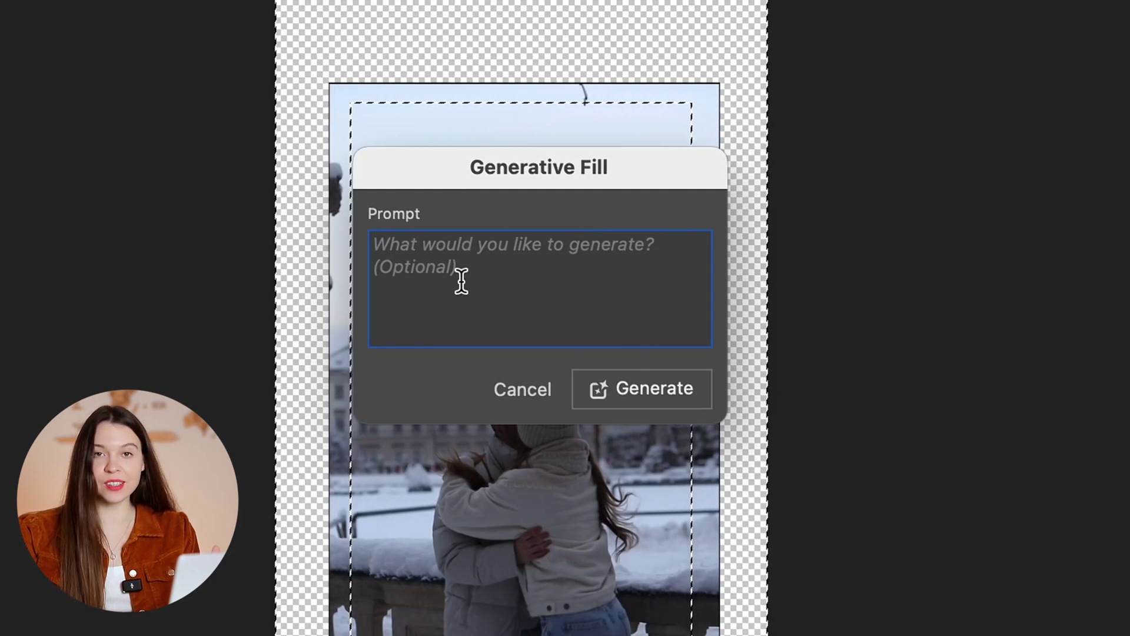
{"action": "left_click", "coordinate": [694, 391]}
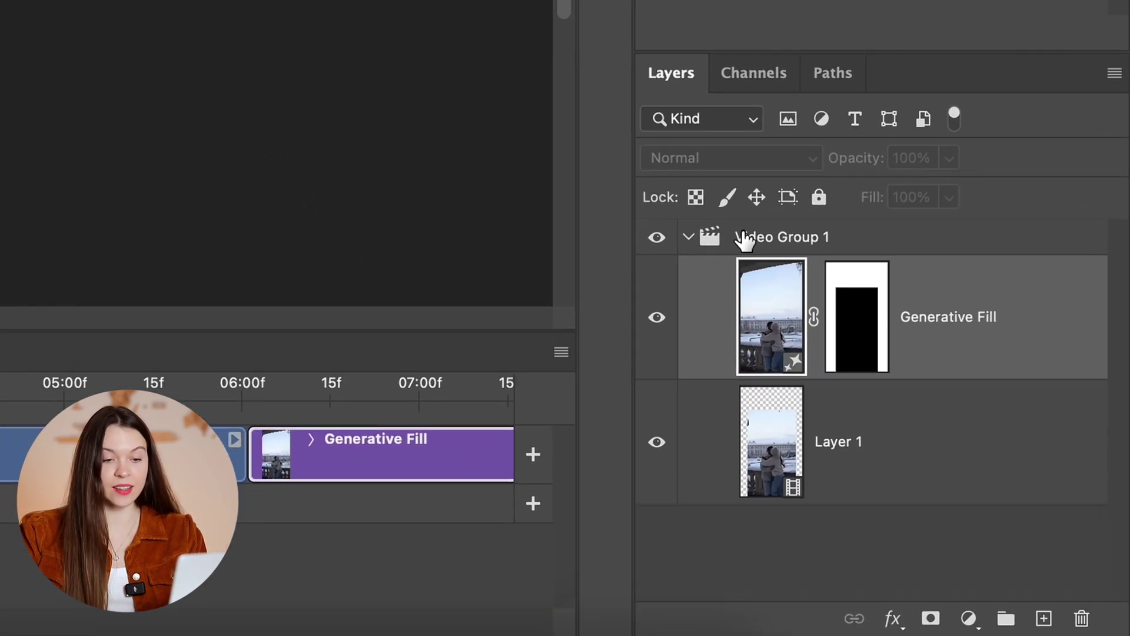
- Move the Generative Fill layer above Video Group 1 and stretch its clip over six seconds
{"action": "left_click_drag", "start_coordinate": [1016, 348], "coordinate": [1017, 231]}
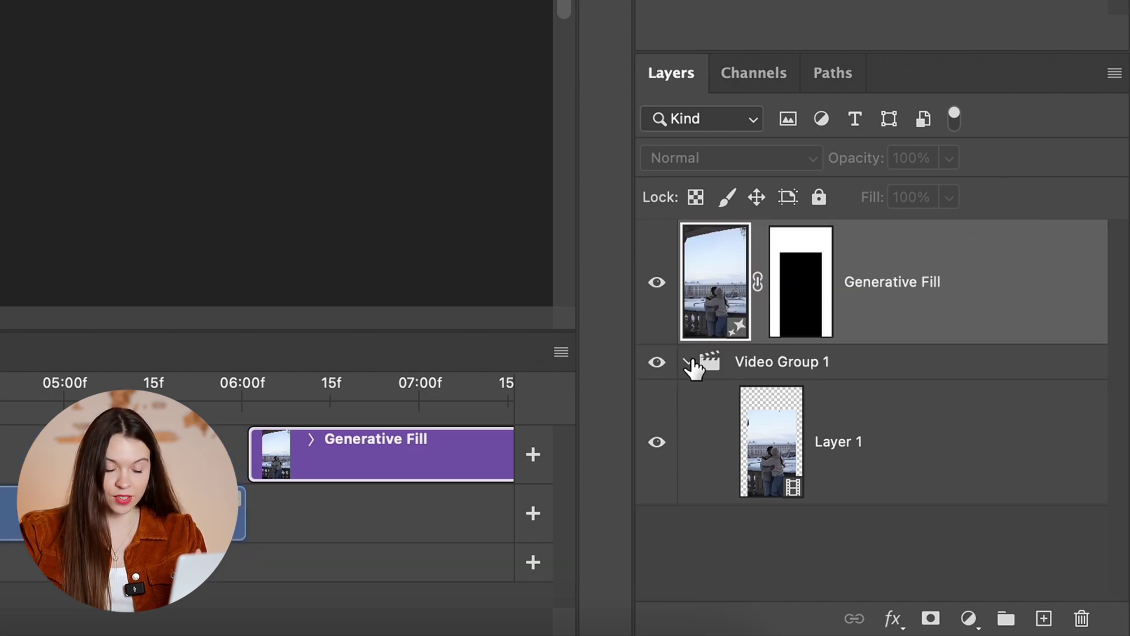
{"action": "left_click", "coordinate": [689, 362]}
{"action": "left_click_drag", "start_coordinate": [795, 554], "coordinate": [241, 554]}
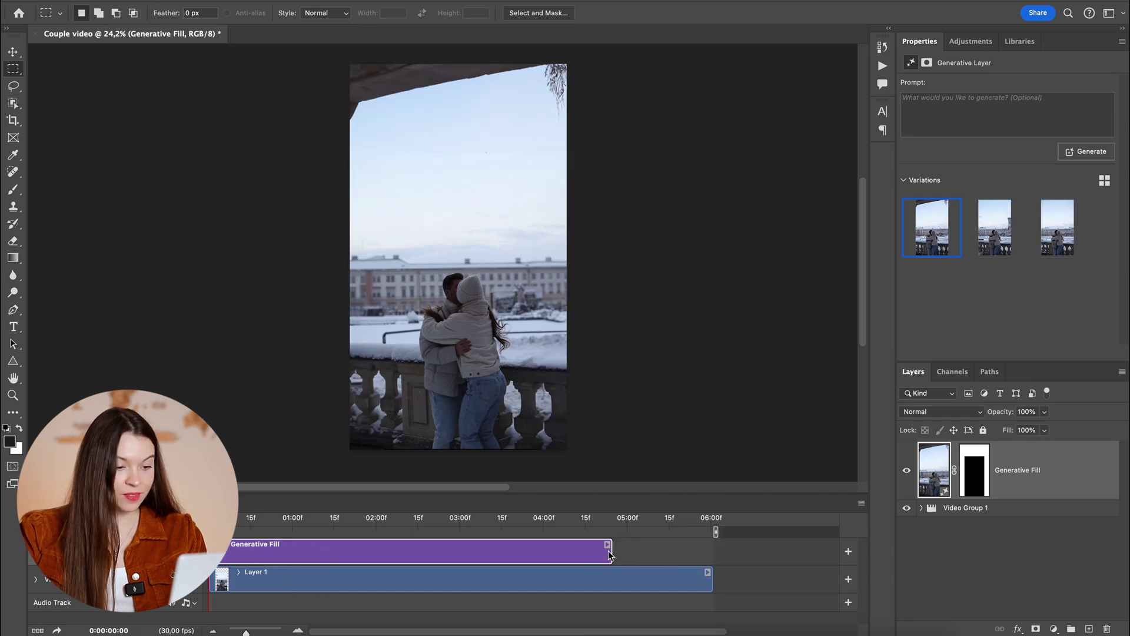
{"action": "left_click_drag", "start_coordinate": [609, 555], "coordinate": [712, 553]}
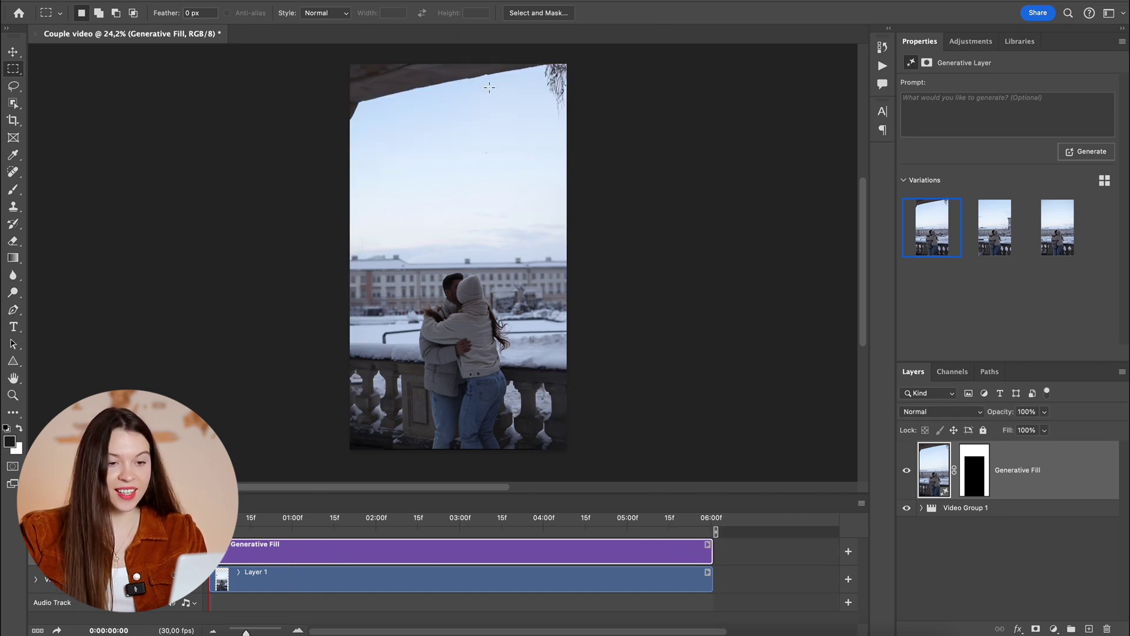
- Choose the third Generative Fill variation, the one without the arch
{"action": "left_click", "coordinate": [994, 238]}
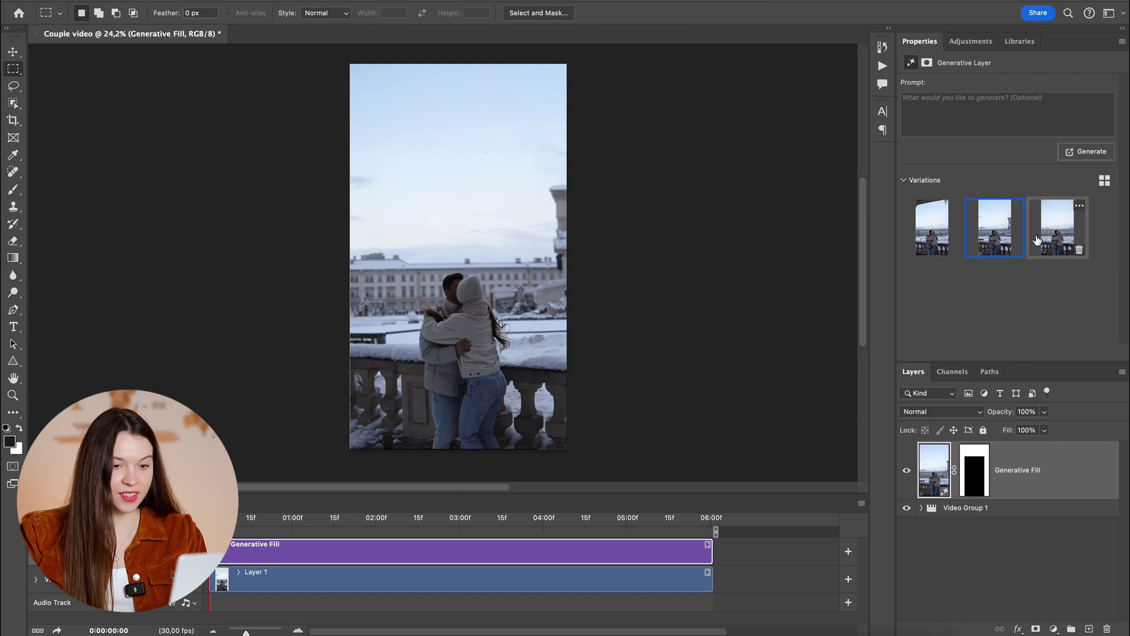
{"action": "left_click", "coordinate": [1048, 231]}
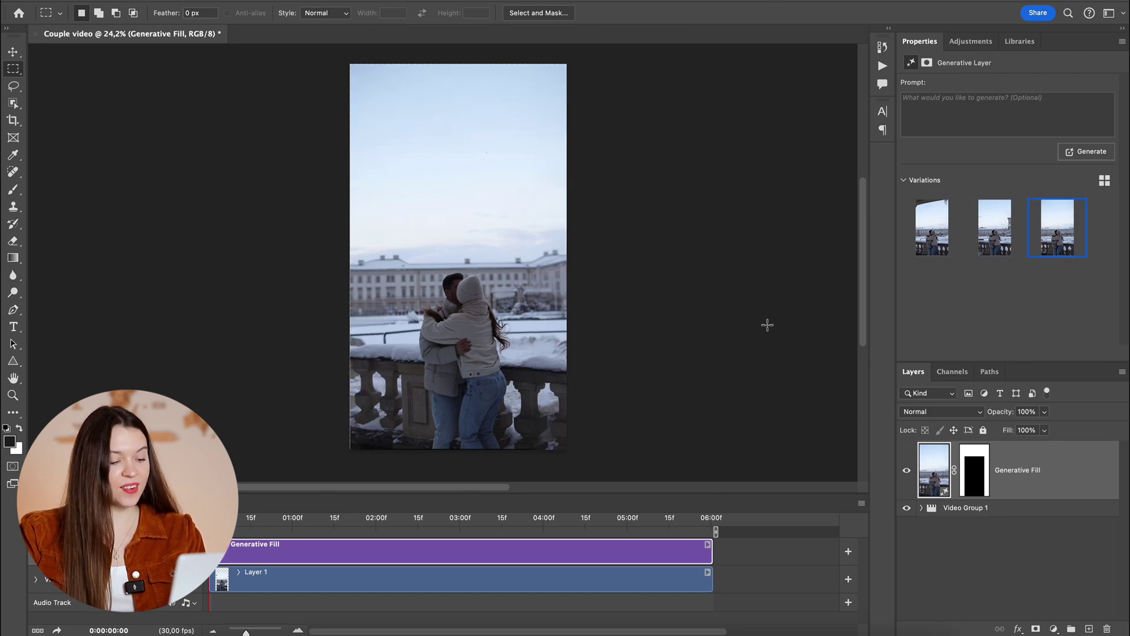
{"action": "scroll", "coordinate": [489, 378], "scroll_direction": "up", "scroll_amount": 2}
{"action": "scroll", "coordinate": [484, 378], "scroll_direction": "down", "scroll_amount": 1}
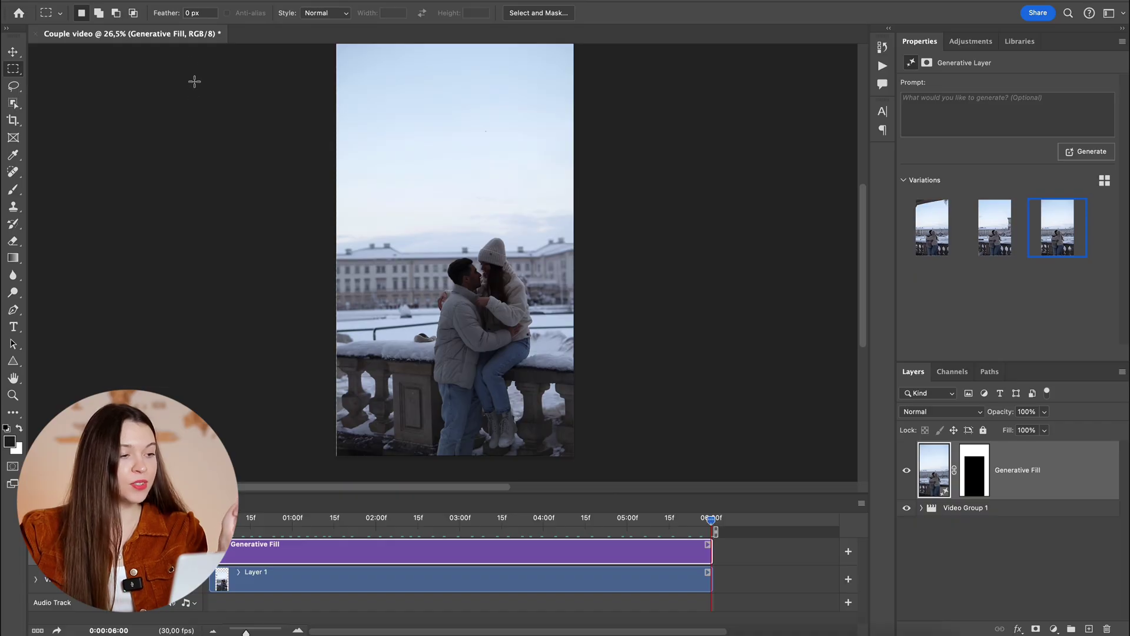
- Open Render Video for Couple video.mp4 and check the H.264 size is 1080 x 1920
{"action": "left_click", "coordinate": [222, 10]}
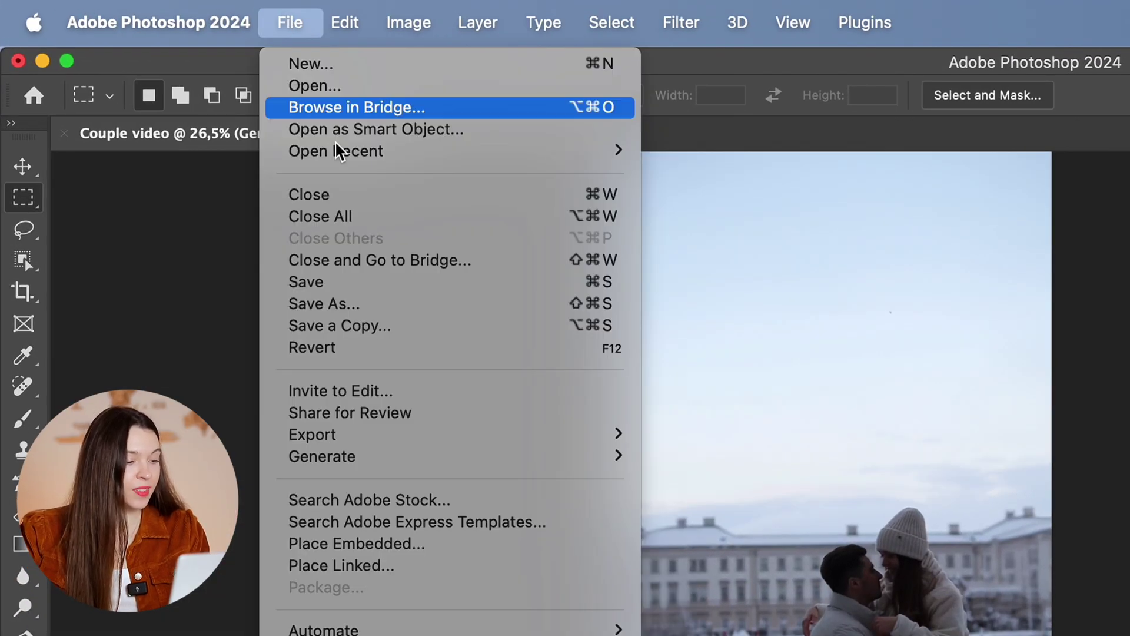
{"action": "mouse_move", "coordinate": [375, 436]}
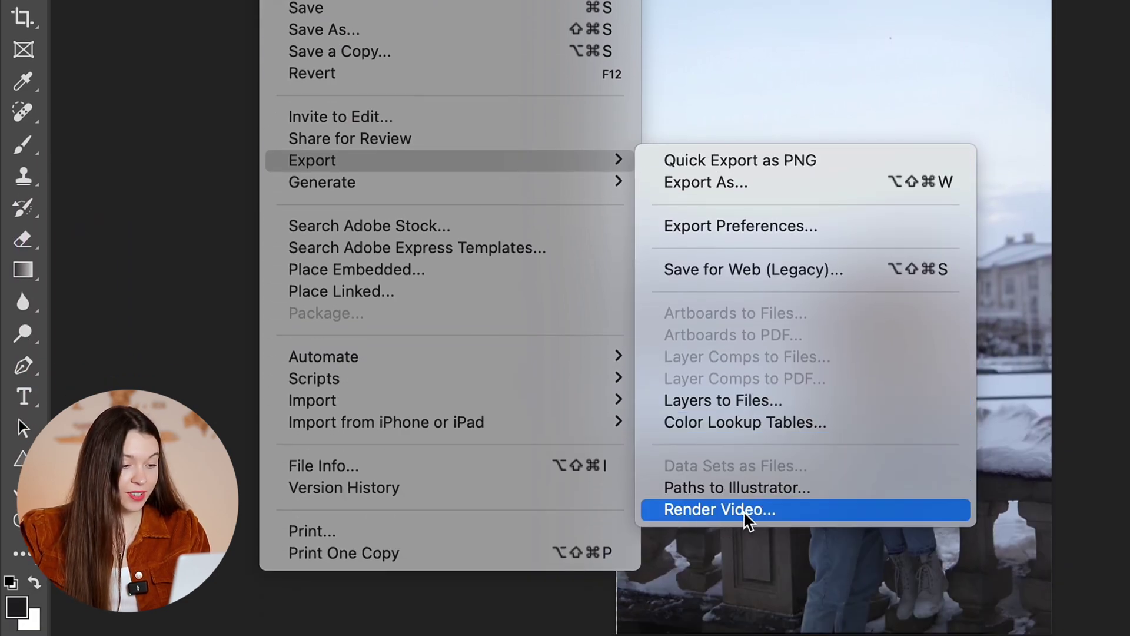
{"action": "left_click", "coordinate": [745, 511]}
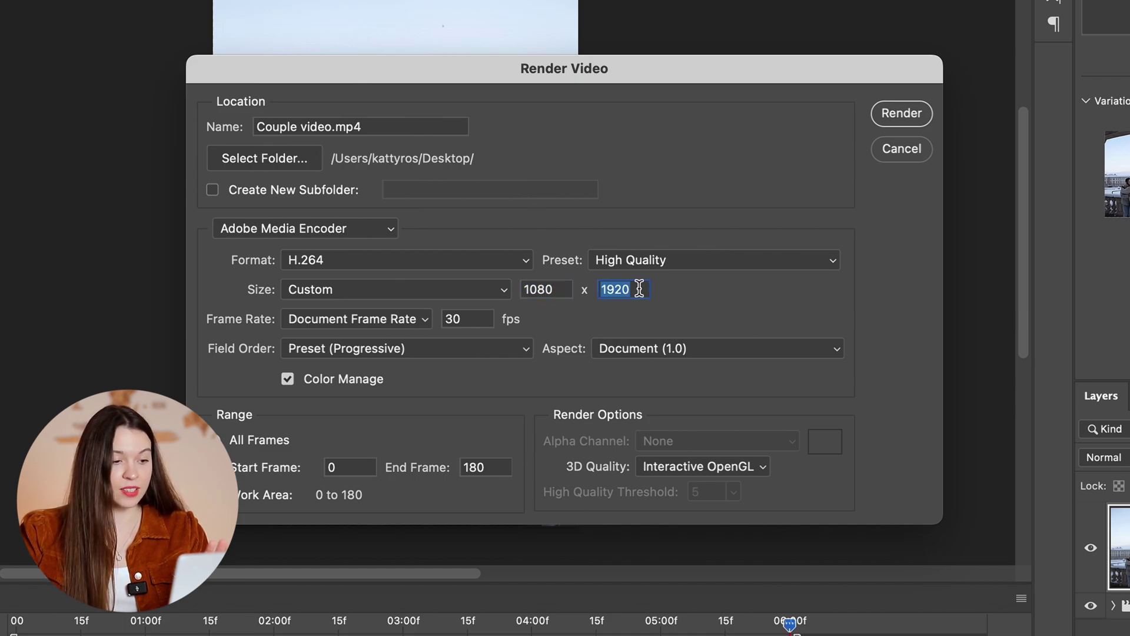
{"action": "double_click", "coordinate": [556, 291]}
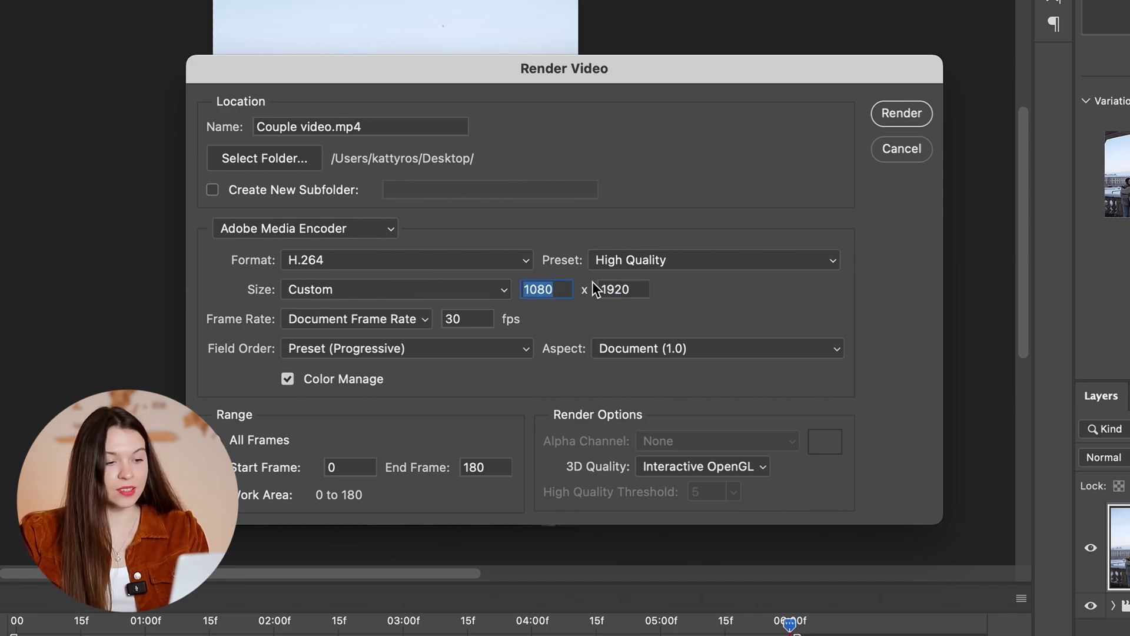
{"action": "double_click", "coordinate": [634, 291]}
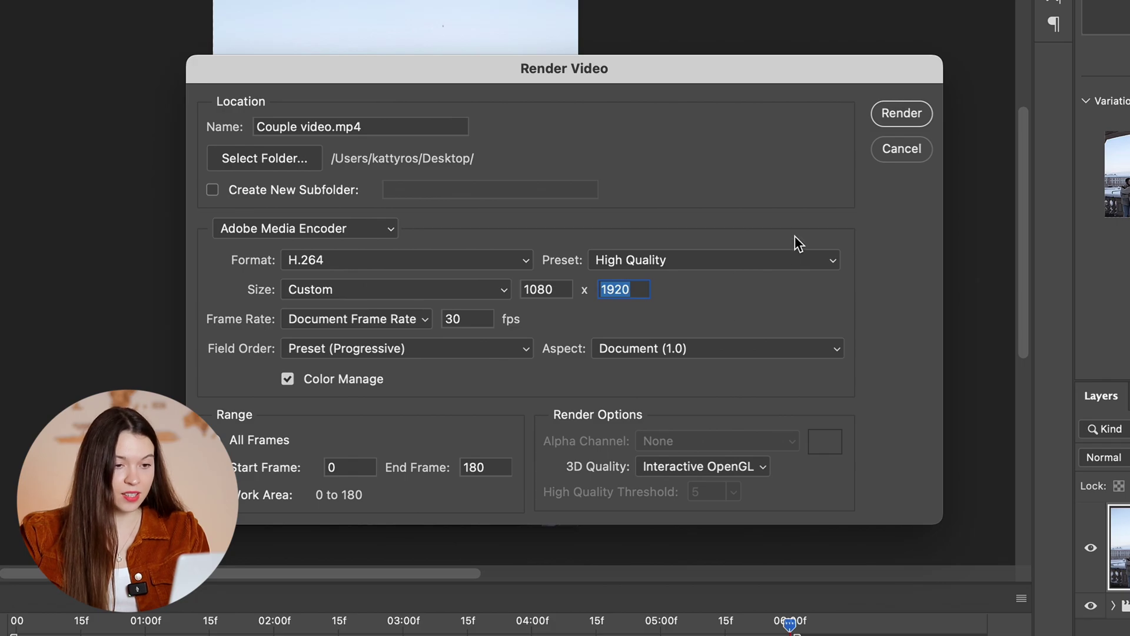